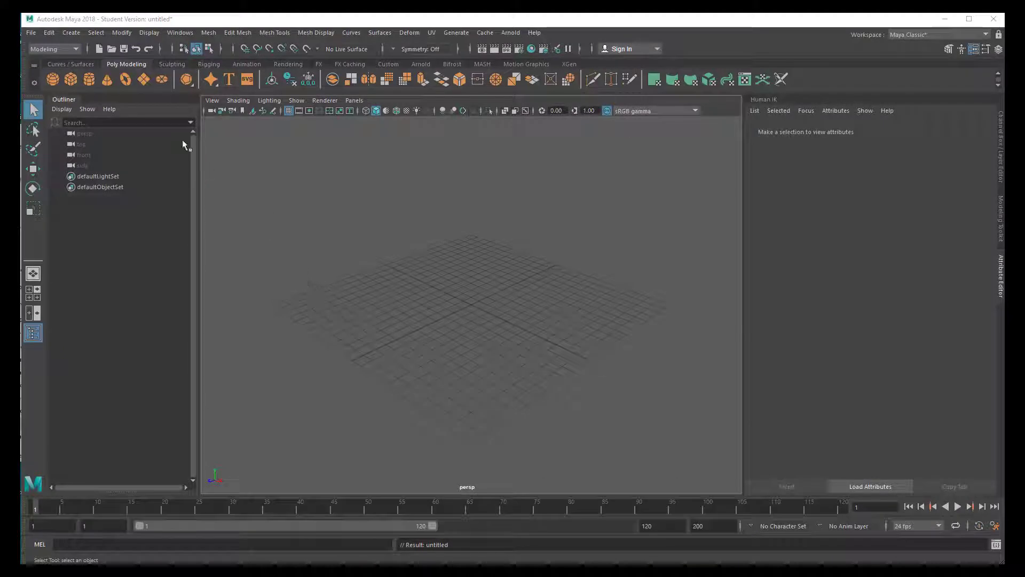
Create a polygon cone at the grid's centre and move it upward along the vertical axis
{"action": "left_click", "coordinate": [107, 83]}
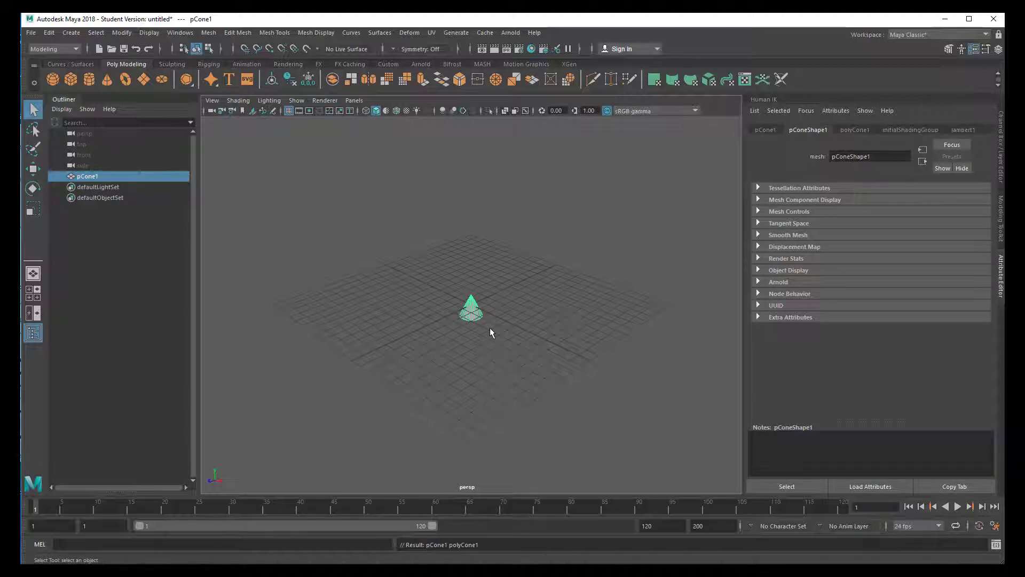
{"action": "key", "text": "w"}
{"action": "left_click_drag", "start_coordinate": [472, 256], "coordinate": [475, 238]}
{"action": "scroll", "coordinate": [539, 347], "scroll_direction": "up", "scroll_amount": 3}
{"action": "scroll", "coordinate": [539, 347], "scroll_direction": "up", "scroll_amount": 4}
{"action": "left_click_drag", "start_coordinate": [509, 371], "coordinate": [566, 354], "text": "alt"}
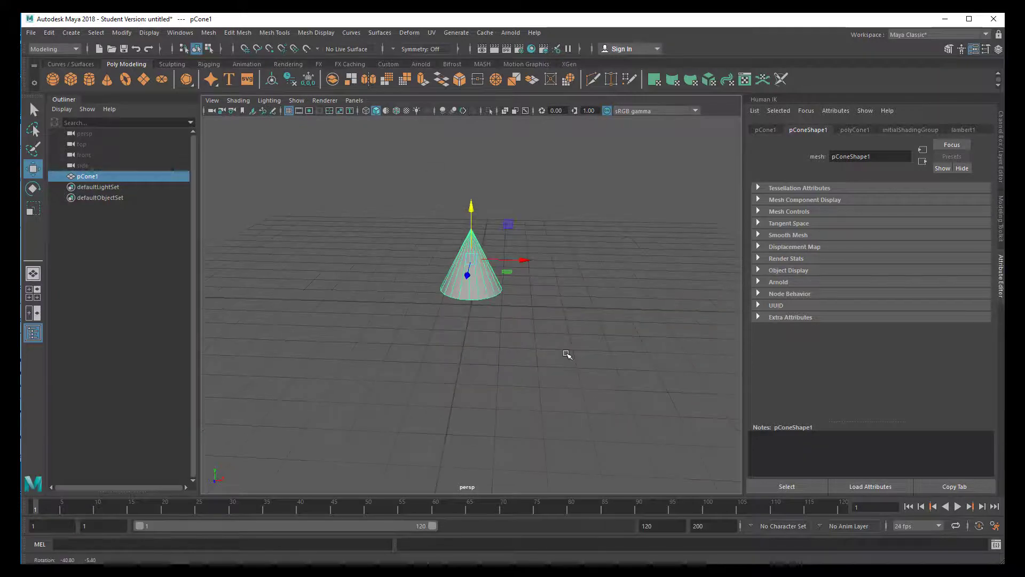
Assign a new Phong material to the cone
{"action": "right_click", "coordinate": [487, 280]}
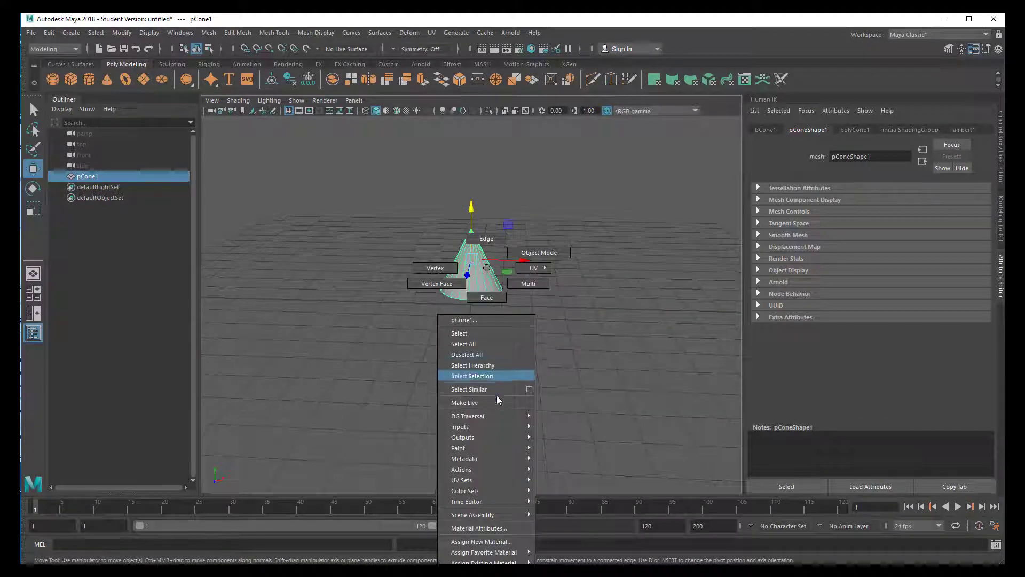
{"action": "left_click", "coordinate": [506, 541]}
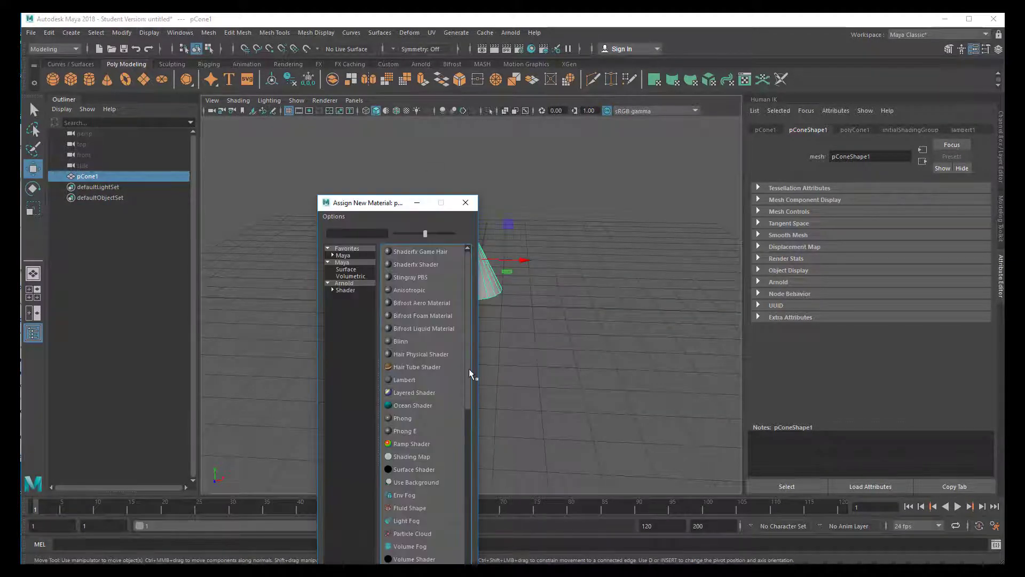
{"action": "left_click", "coordinate": [416, 418]}
{"action": "left_click_drag", "start_coordinate": [536, 373], "coordinate": [440, 375], "text": "alt"}
{"action": "right_click_drag", "start_coordinate": [440, 376], "coordinate": [569, 362], "text": "alt"}
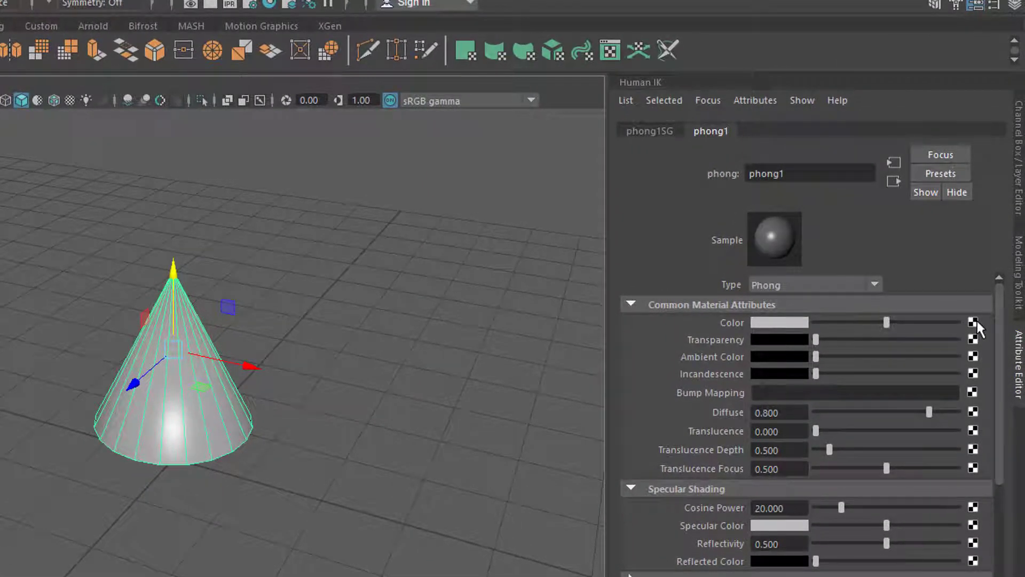
Map a Grid texture to the Phong material's Color and turn on textured display in the viewport
{"action": "left_click", "coordinate": [973, 322]}
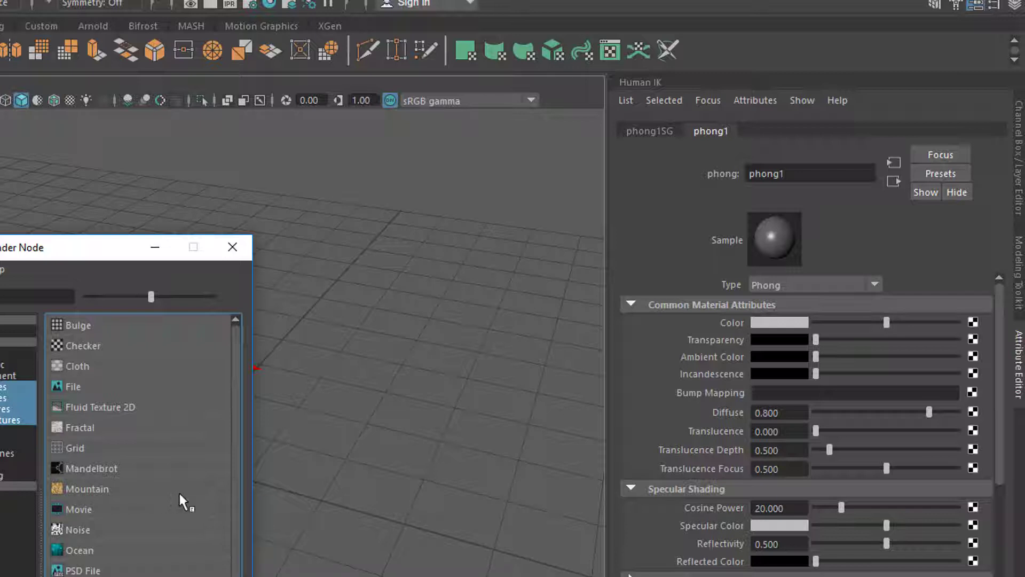
{"action": "left_click", "coordinate": [78, 447]}
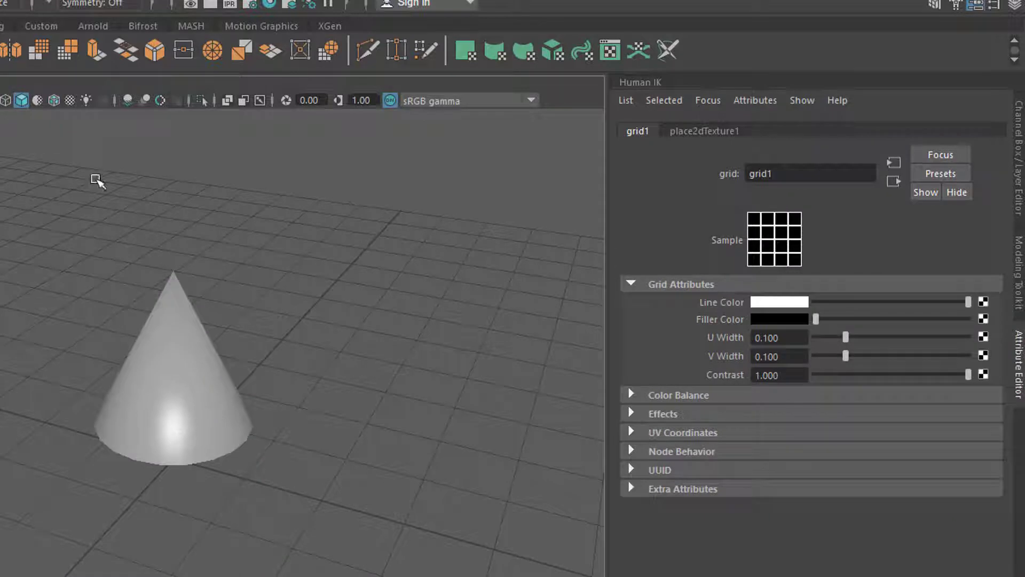
{"action": "left_click", "coordinate": [69, 102]}
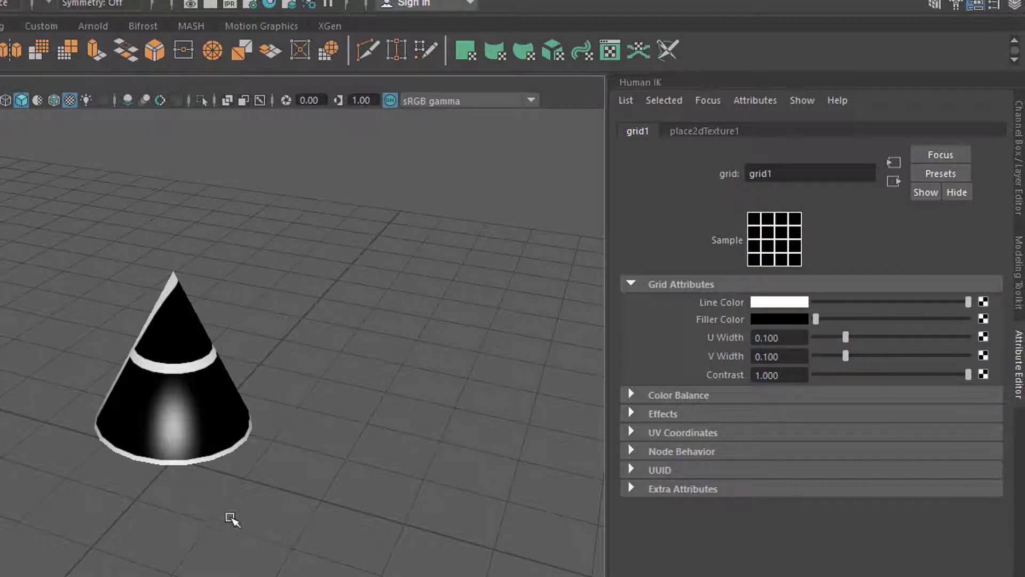
{"action": "left_click_drag", "start_coordinate": [234, 513], "coordinate": [376, 565], "text": "alt"}
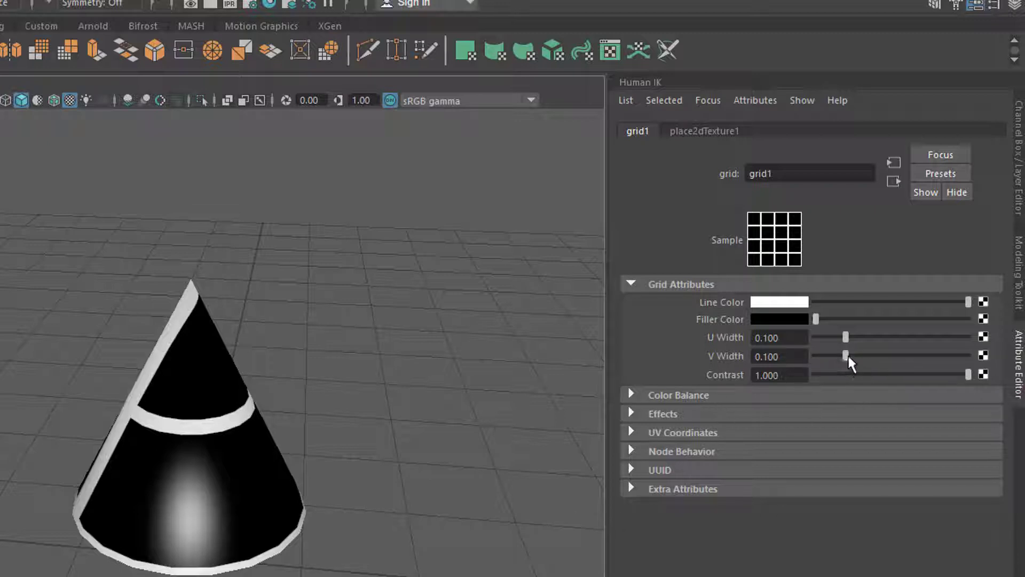
Try the grid texture's V Width at 0.5 and 0, and drive it with the expression = rand(0,0.5)
{"action": "left_click_drag", "start_coordinate": [846, 356], "coordinate": [984, 376]}
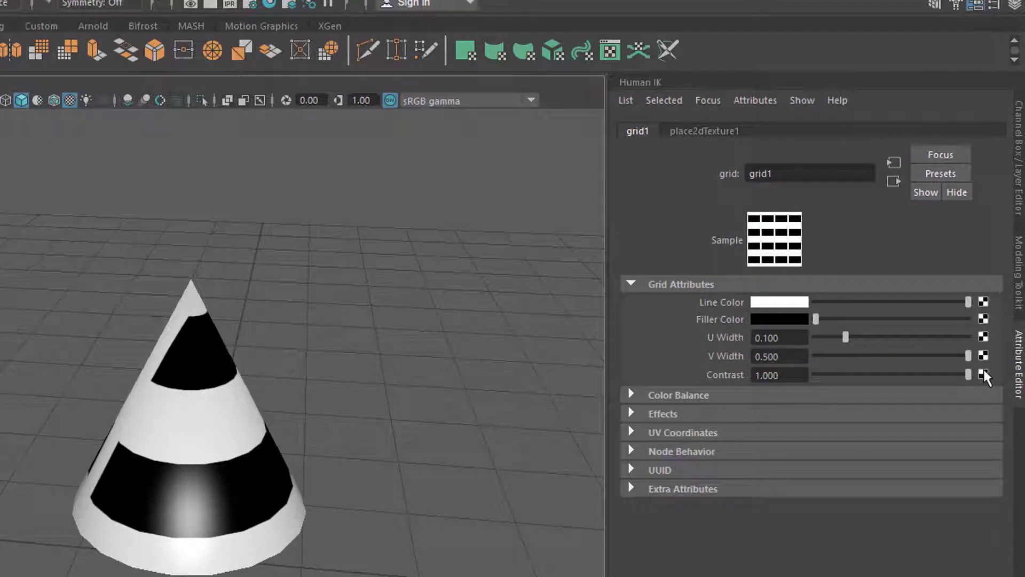
{"action": "left_click_drag", "start_coordinate": [972, 377], "coordinate": [808, 386]}
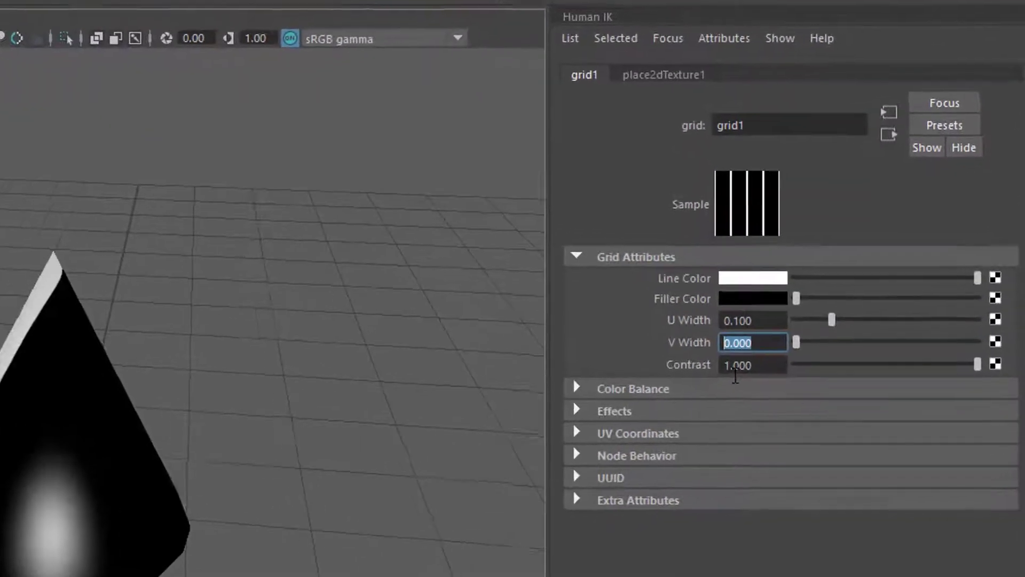
{"action": "type", "text": "= "}
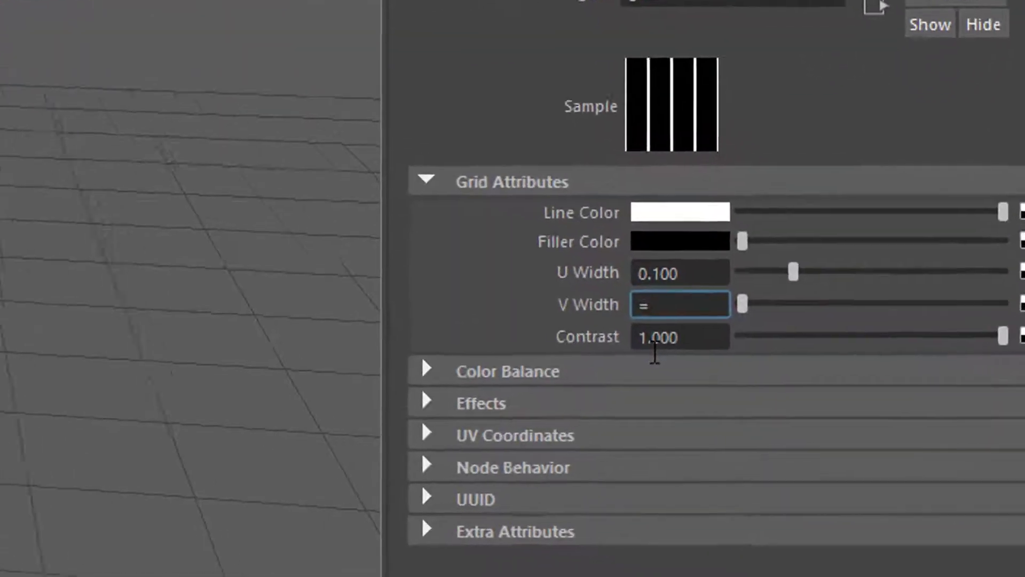
{"action": "type", "text": "rand"}
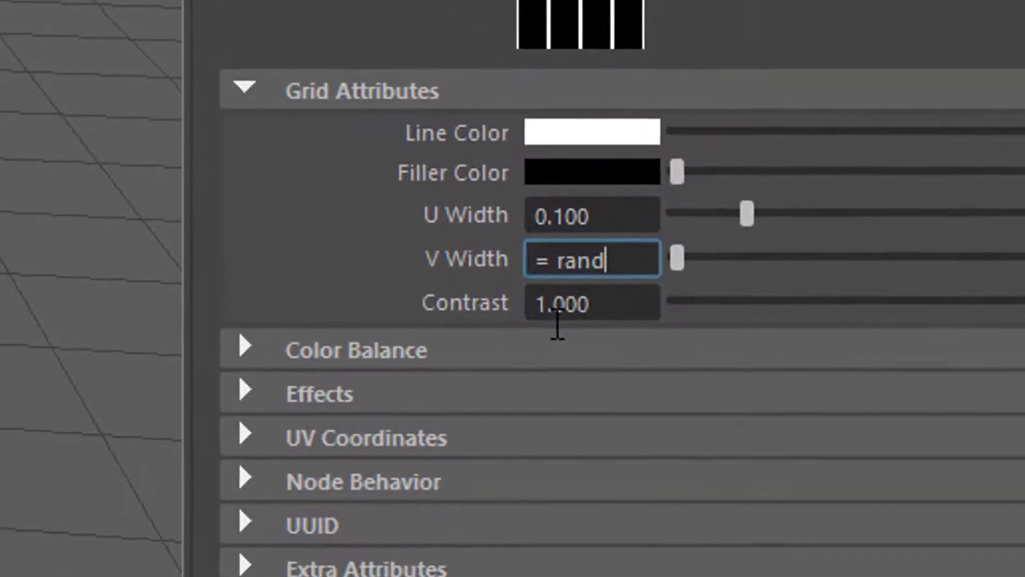
{"action": "type", "text": "(0,0."}
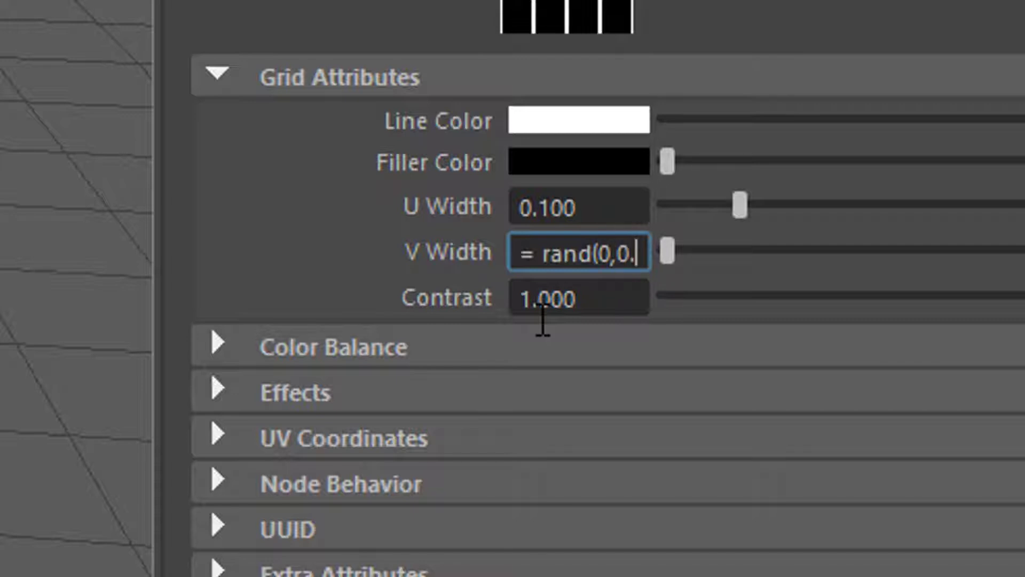
{"action": "type", "text": "5"}
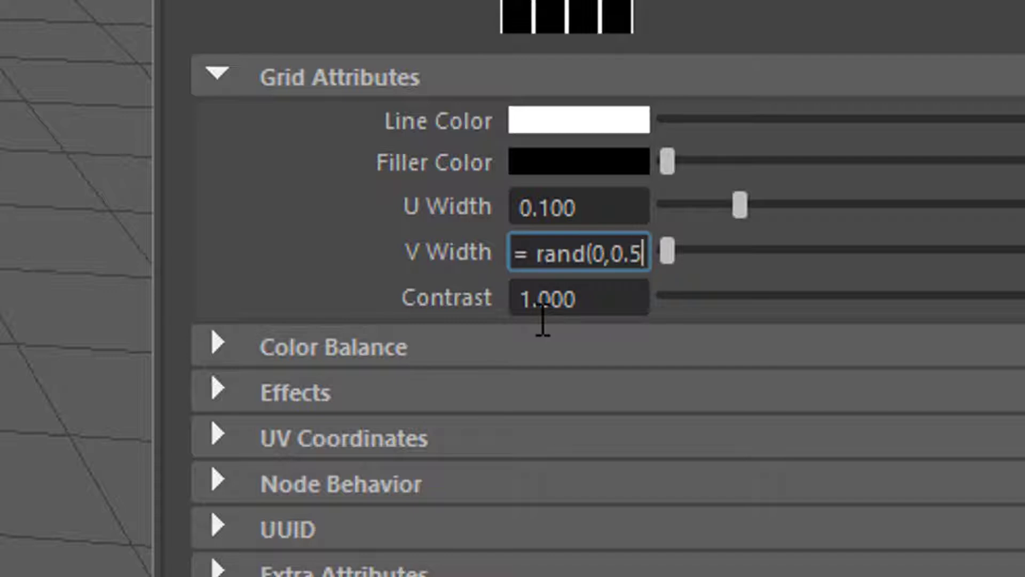
{"action": "type", "text": ")"}
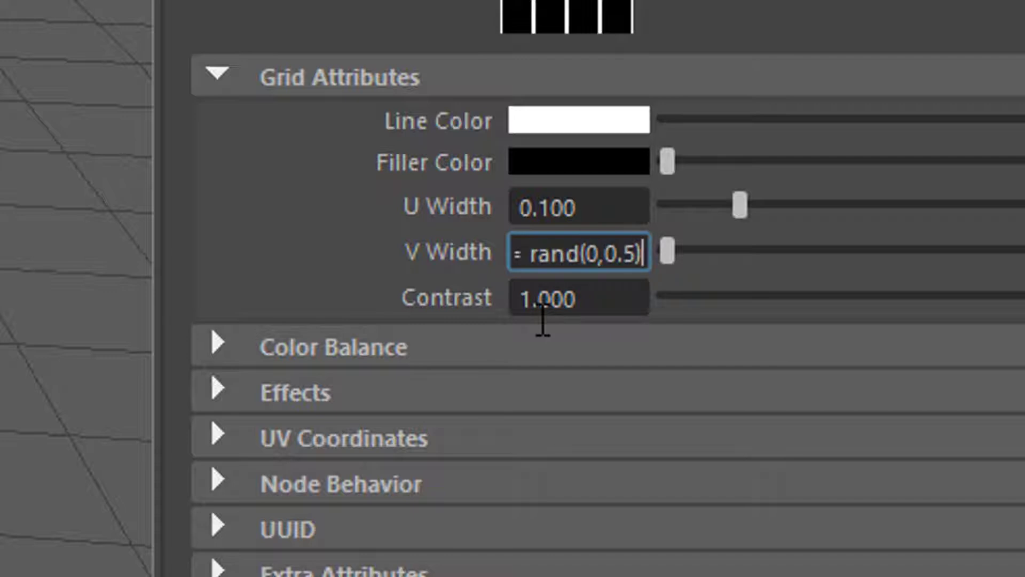
{"action": "key", "text": "Return"}
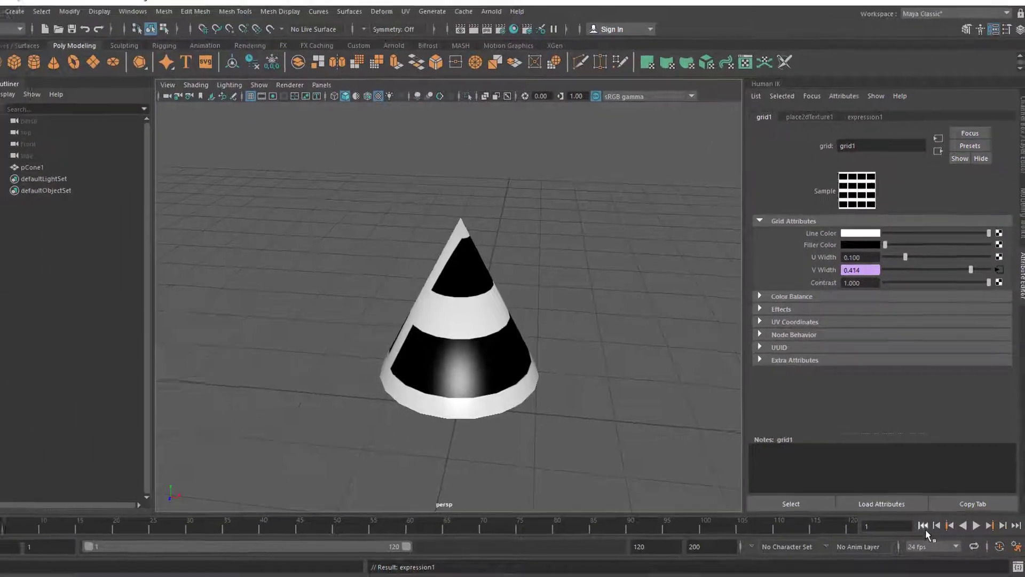
Play the animation from the first frame to check the random V Width, and stop playback
{"action": "left_click", "coordinate": [925, 516]}
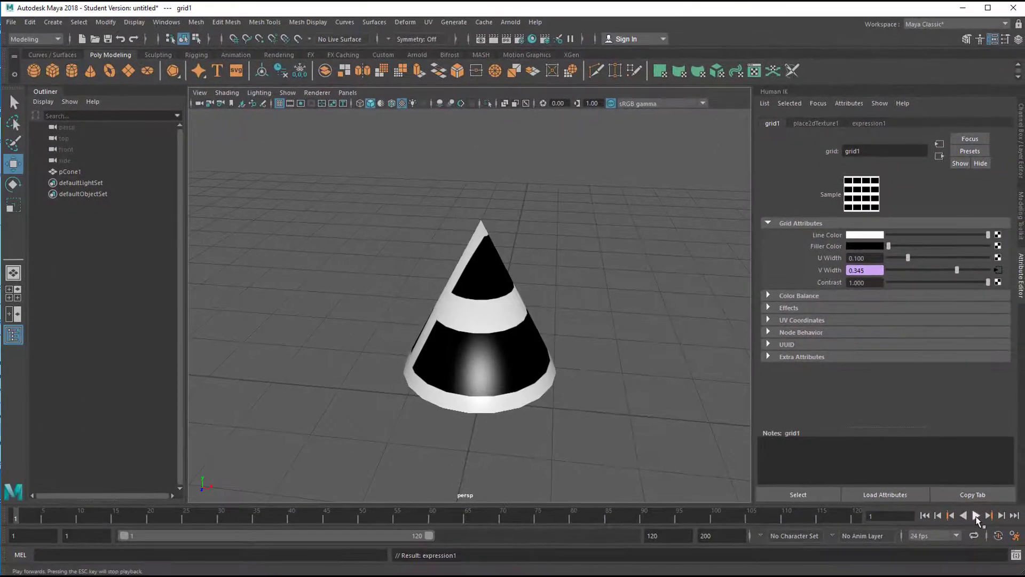
{"action": "left_click", "coordinate": [976, 516]}
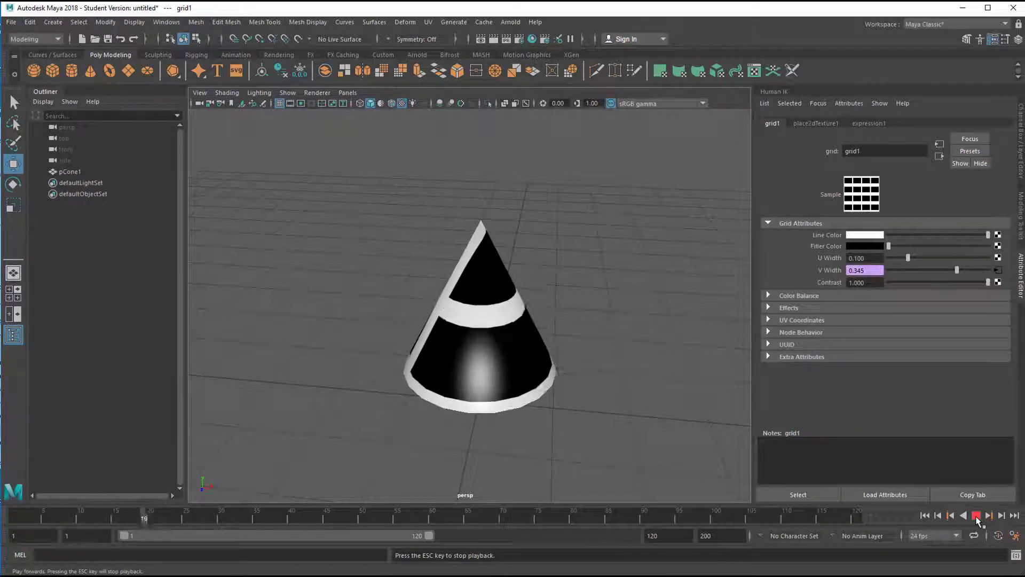
{"action": "left_click", "coordinate": [976, 516]}
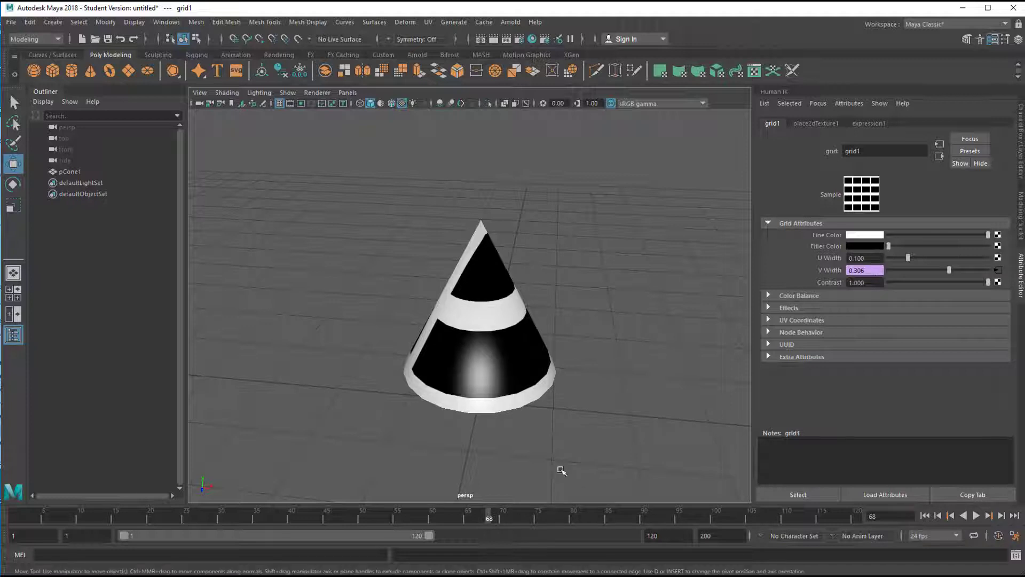
Go to frame 67 and step back one frame at a time to examine how the V Width and stripes change
{"action": "left_click", "coordinate": [481, 520]}
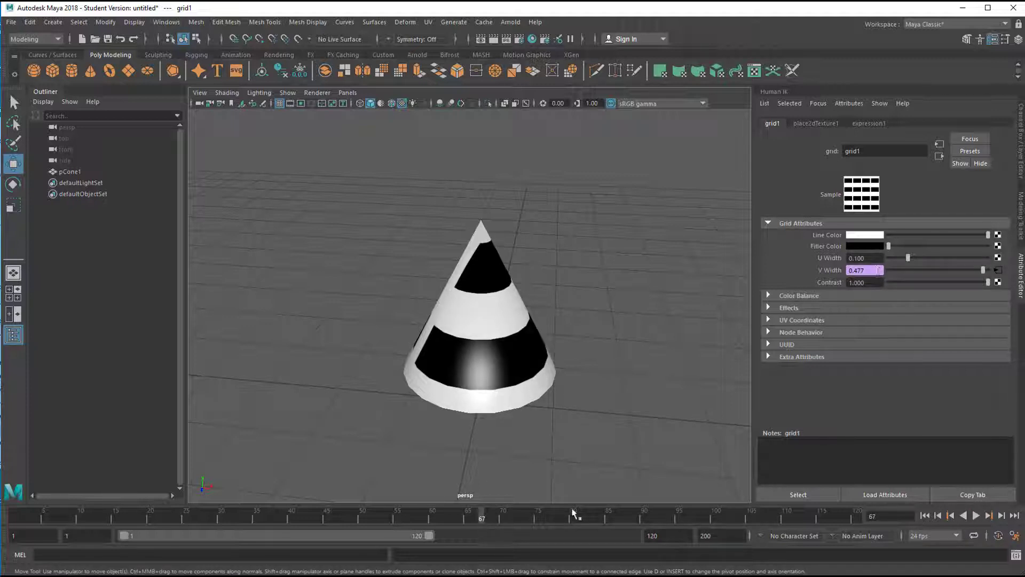
{"action": "left_click", "coordinate": [939, 515]}
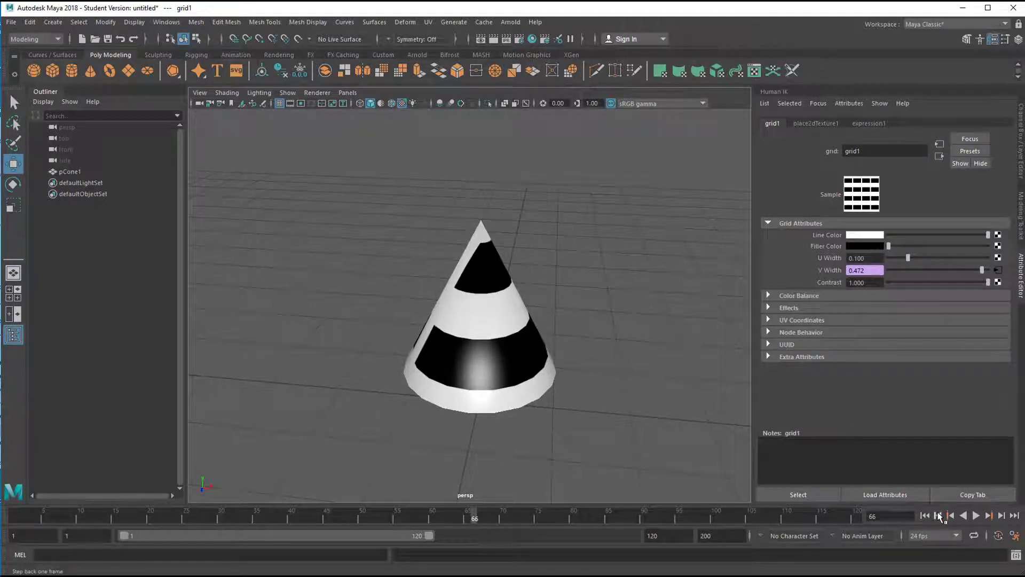
{"action": "left_click", "coordinate": [939, 516]}
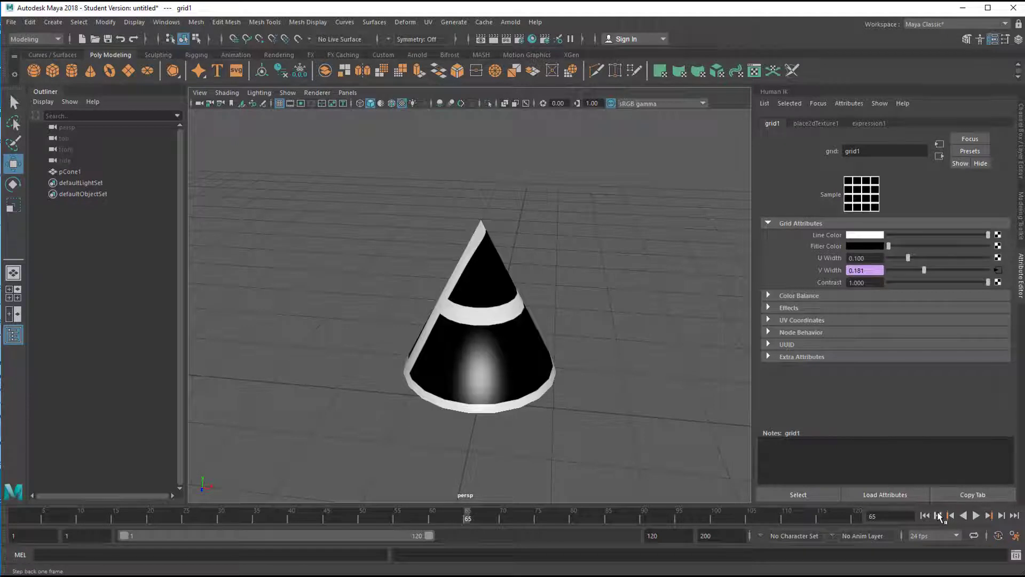
{"action": "left_click", "coordinate": [938, 516]}
{"action": "left_click", "coordinate": [938, 515]}
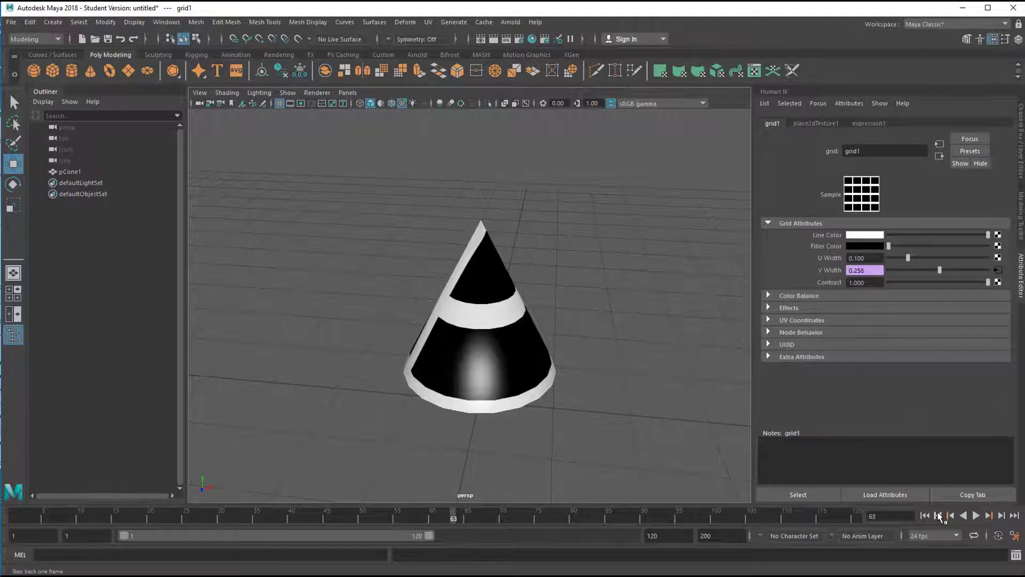
{"action": "left_click", "coordinate": [938, 516]}
{"action": "left_click", "coordinate": [939, 516]}
{"action": "left_click", "coordinate": [939, 516]}
{"action": "left_click", "coordinate": [939, 516]}
{"action": "left_click", "coordinate": [938, 516]}
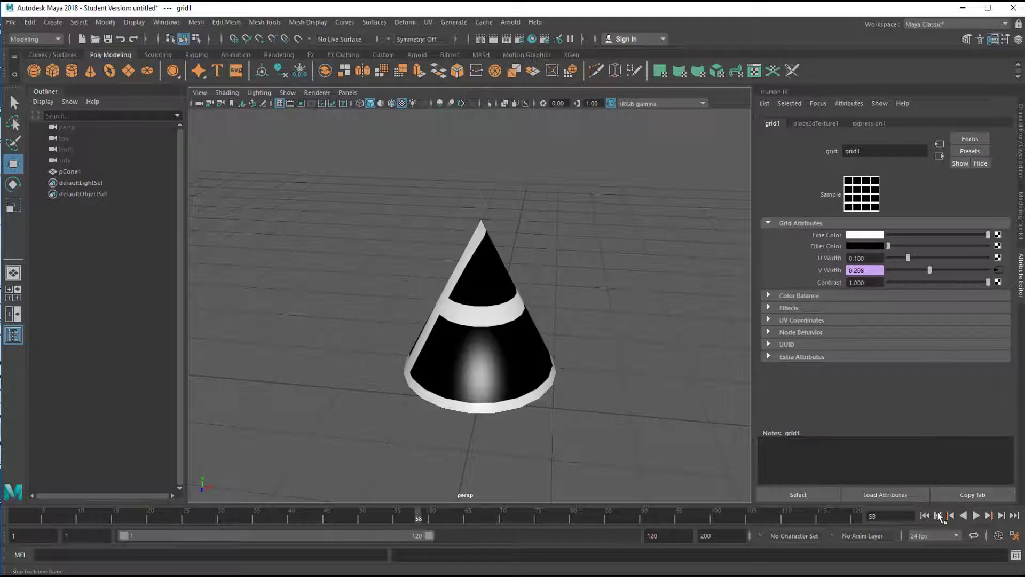
{"action": "left_click", "coordinate": [939, 516]}
{"action": "left_click", "coordinate": [938, 515]}
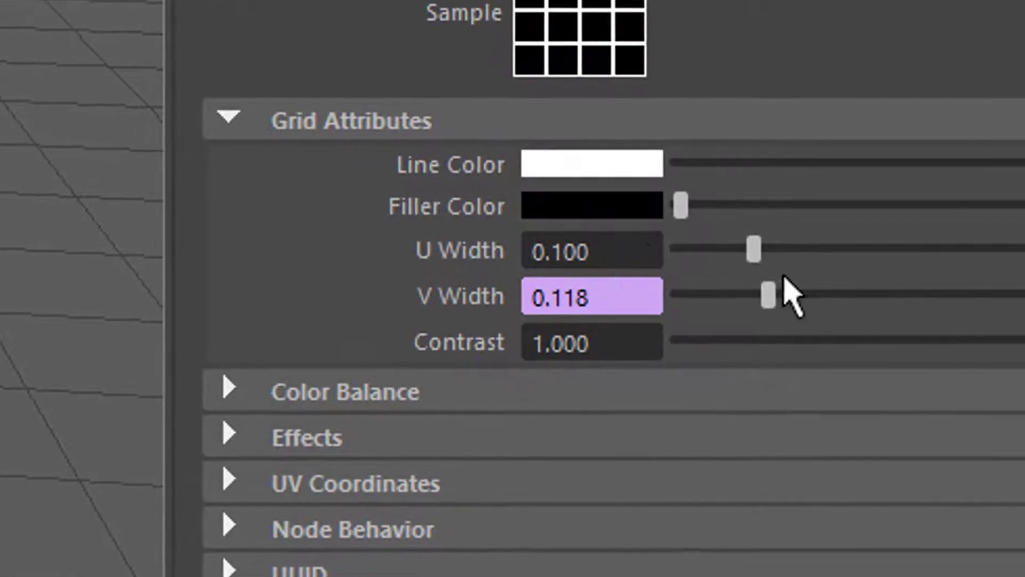
Test the grid texture's U Width at about 0.418 and 0.119, and drive it with the expression = cos(frame)
{"action": "left_click_drag", "start_coordinate": [758, 250], "coordinate": [866, 321]}
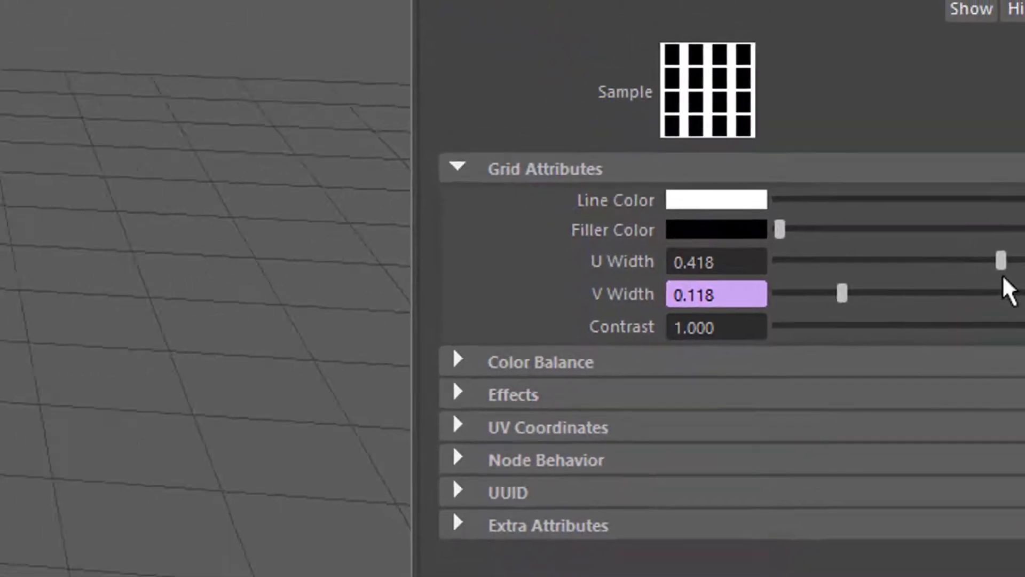
{"action": "mouse_move", "coordinate": [937, 307]}
{"action": "left_mouse_down"}
{"action": "mouse_move", "coordinate": [1014, 300]}
{"action": "mouse_move", "coordinate": [952, 313]}
{"action": "mouse_move", "coordinate": [1014, 314]}
{"action": "mouse_move", "coordinate": [919, 314]}
{"action": "left_mouse_up"}
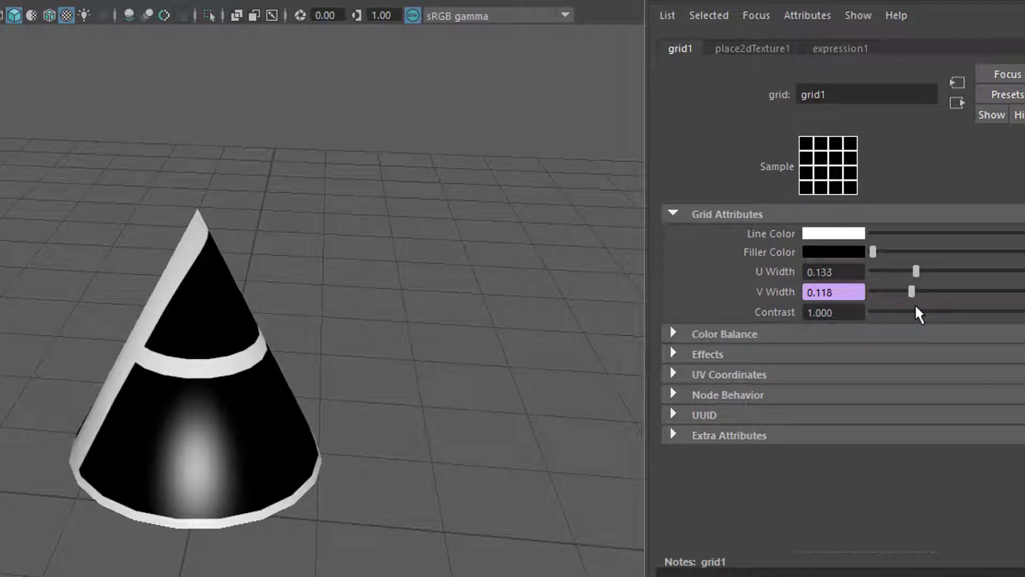
{"action": "double_click", "coordinate": [846, 271]}
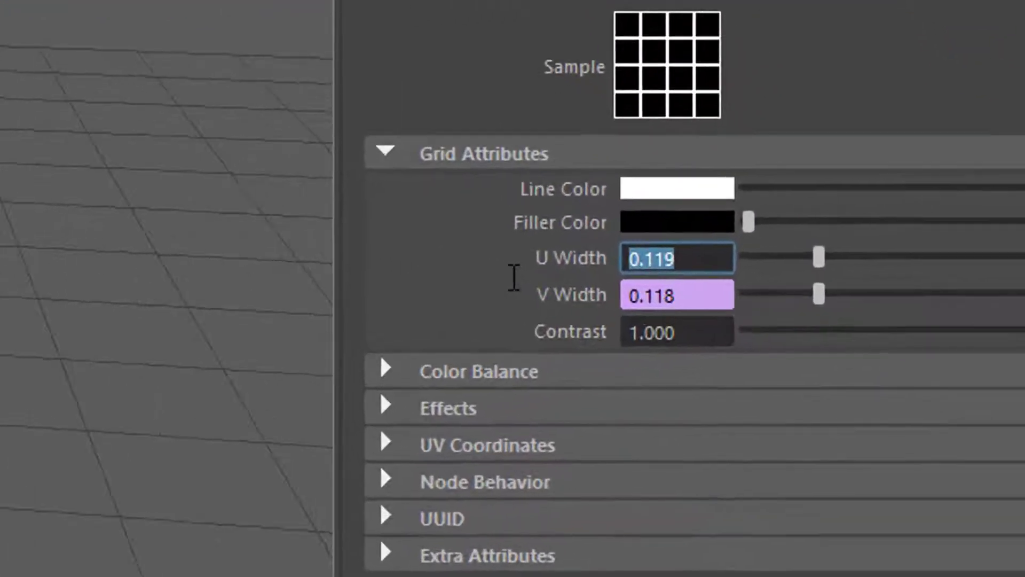
{"action": "type", "text": "="}
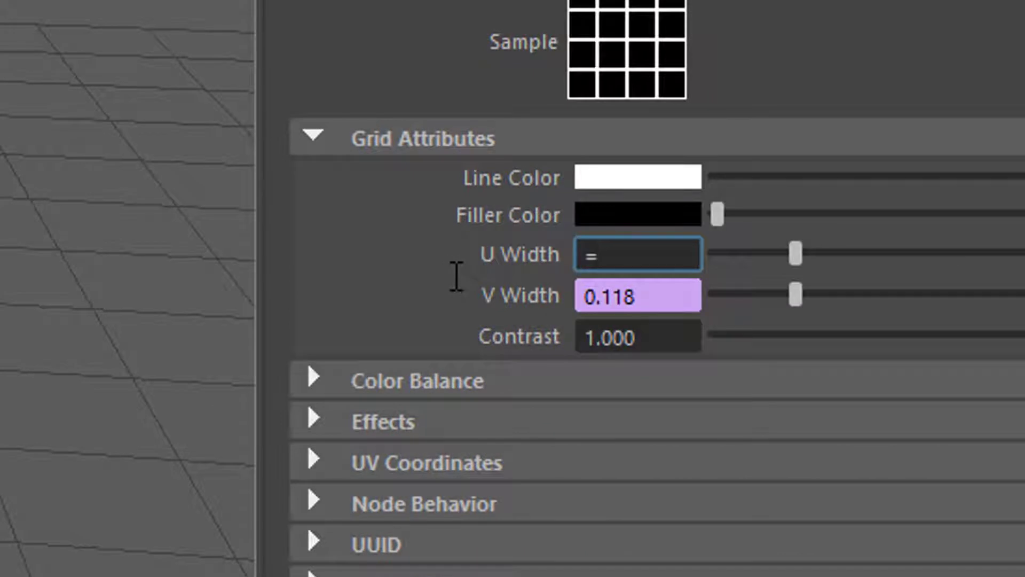
{"action": "type", "text": "os("}
{"action": "type", "text": "frame)"}
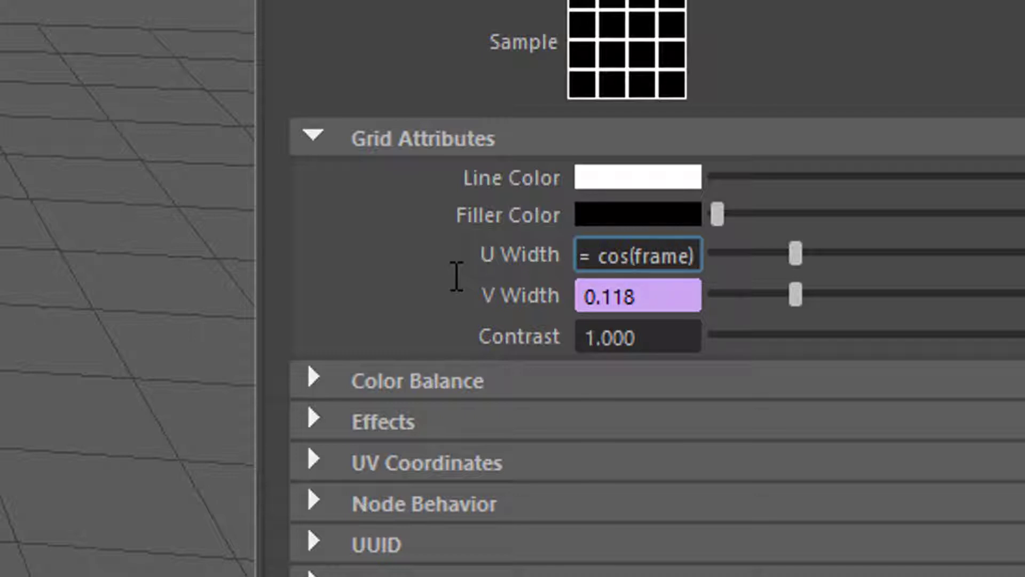
{"action": "key", "text": "Return"}
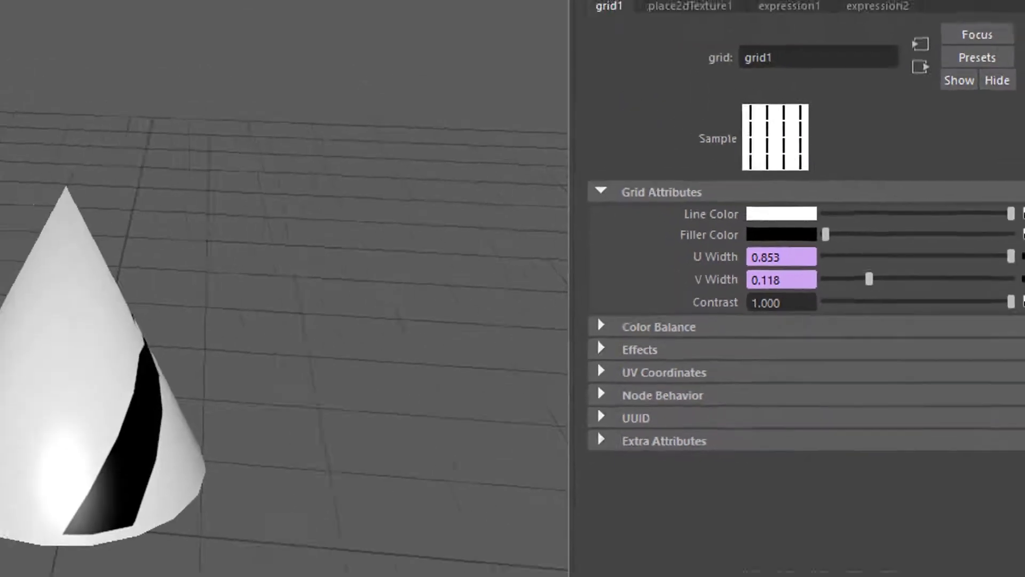
Play the animation to check both driven grid widths on the cone, stop it, and restart playback
{"action": "left_click", "coordinate": [976, 516]}
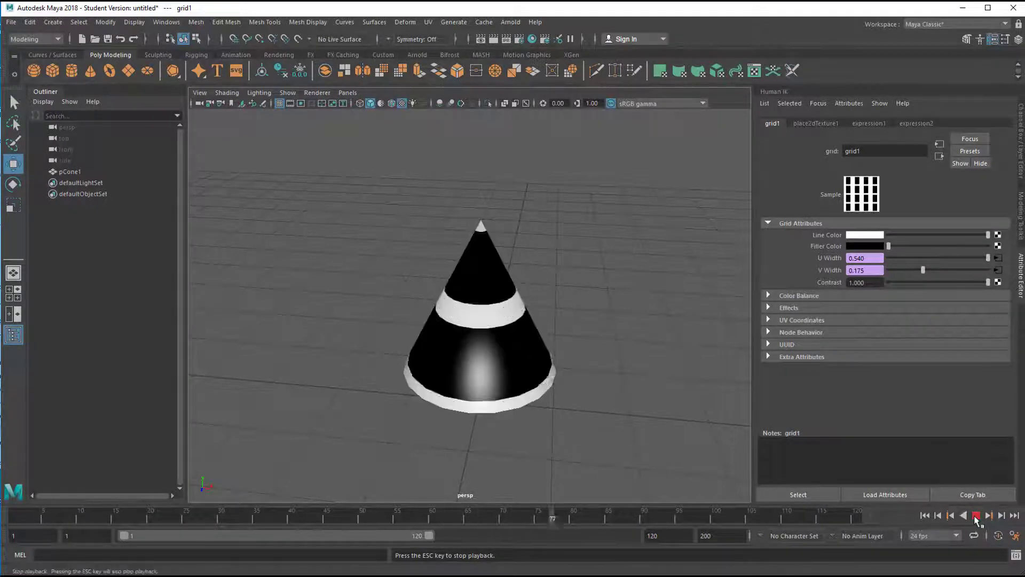
{"action": "left_click", "coordinate": [976, 516]}
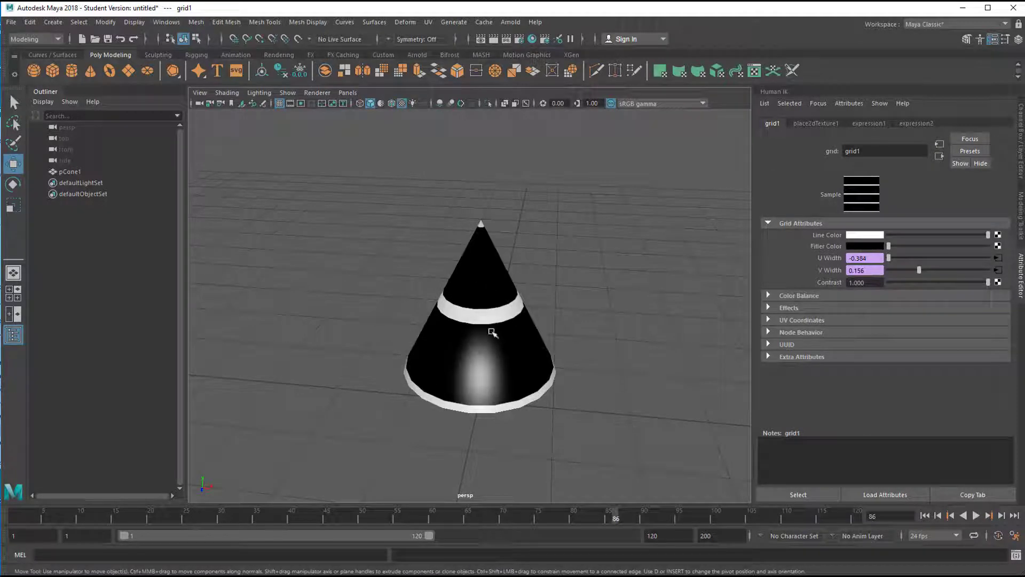
{"action": "key", "text": "alt+v"}
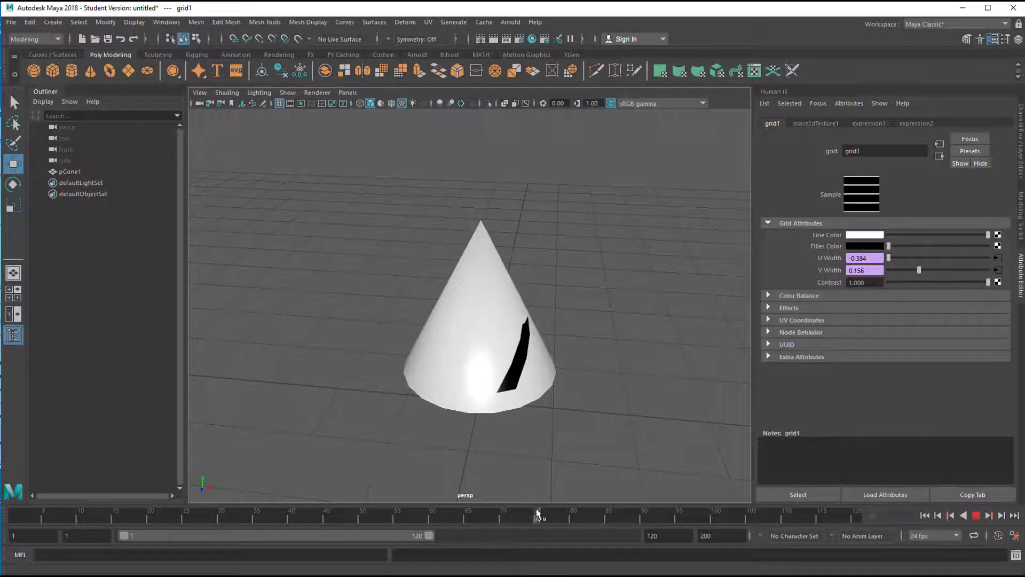
Stop playback, change the grid's U Width expression to cos(time), and check the animated cone from other angles
{"action": "key", "text": "alt+v"}
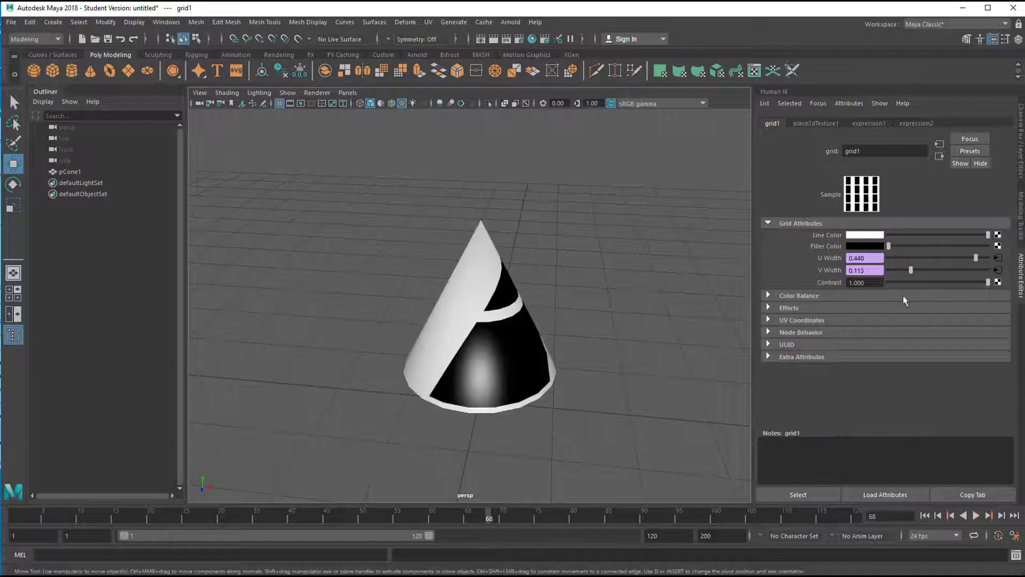
{"action": "left_click_drag", "start_coordinate": [870, 259], "coordinate": [837, 260]}
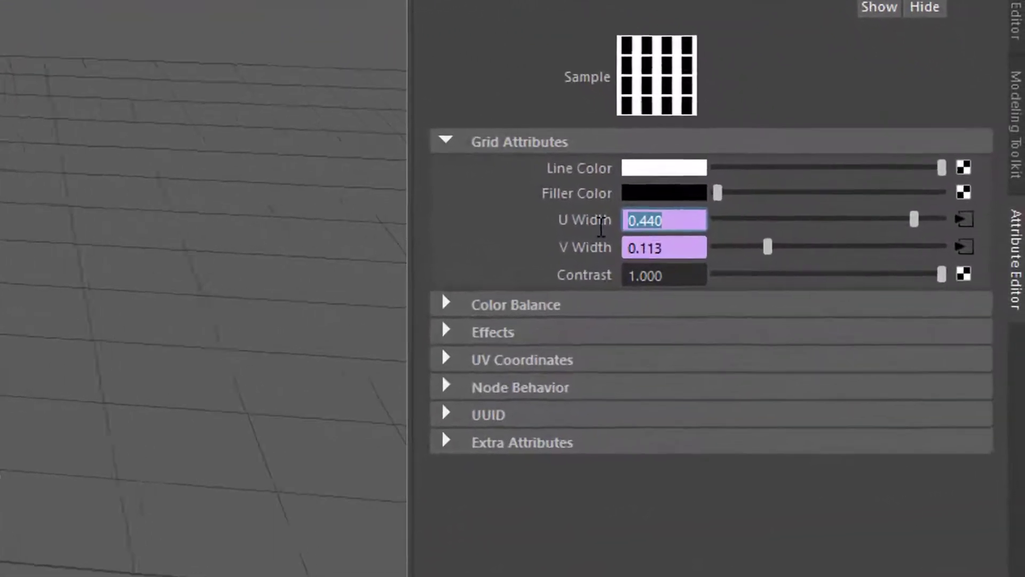
{"action": "right_click", "coordinate": [491, 210]}
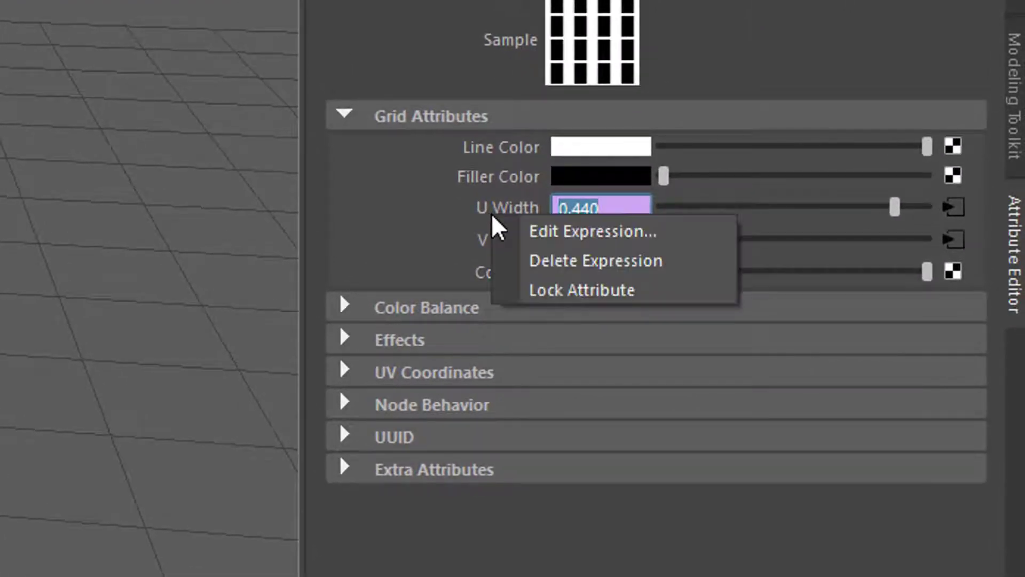
{"action": "left_click", "coordinate": [539, 230]}
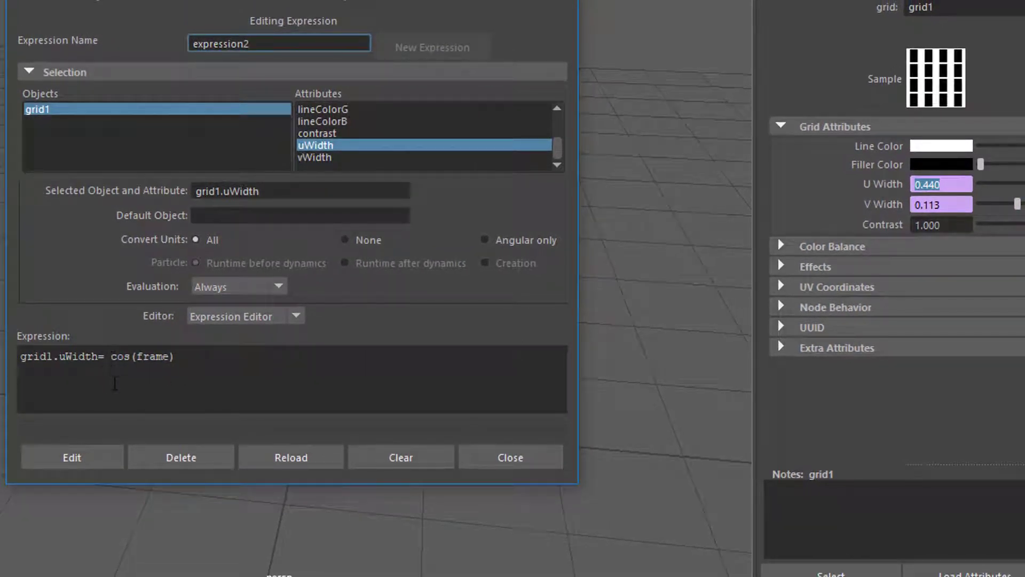
{"action": "double_click", "coordinate": [165, 359]}
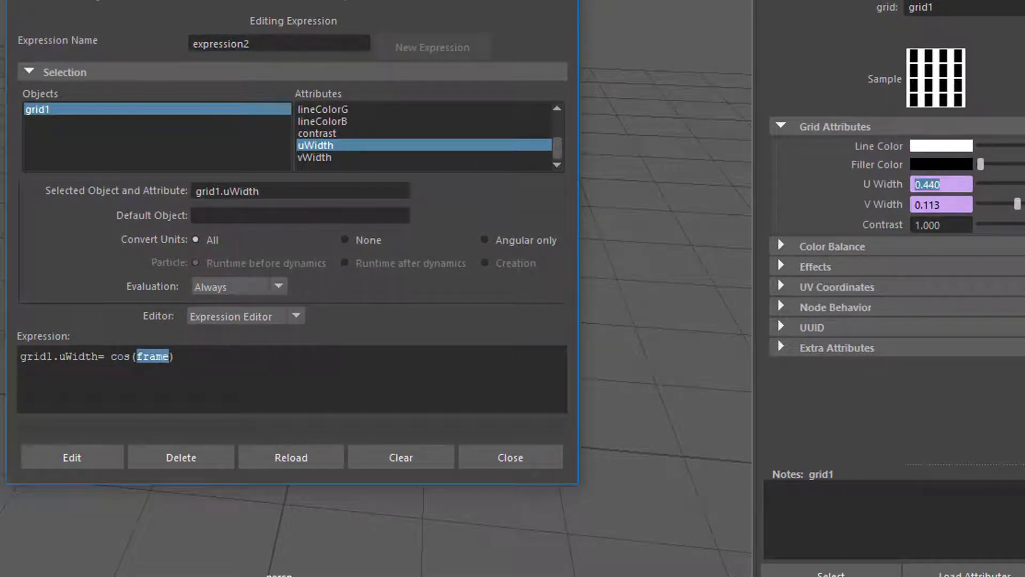
{"action": "type", "text": "t"}
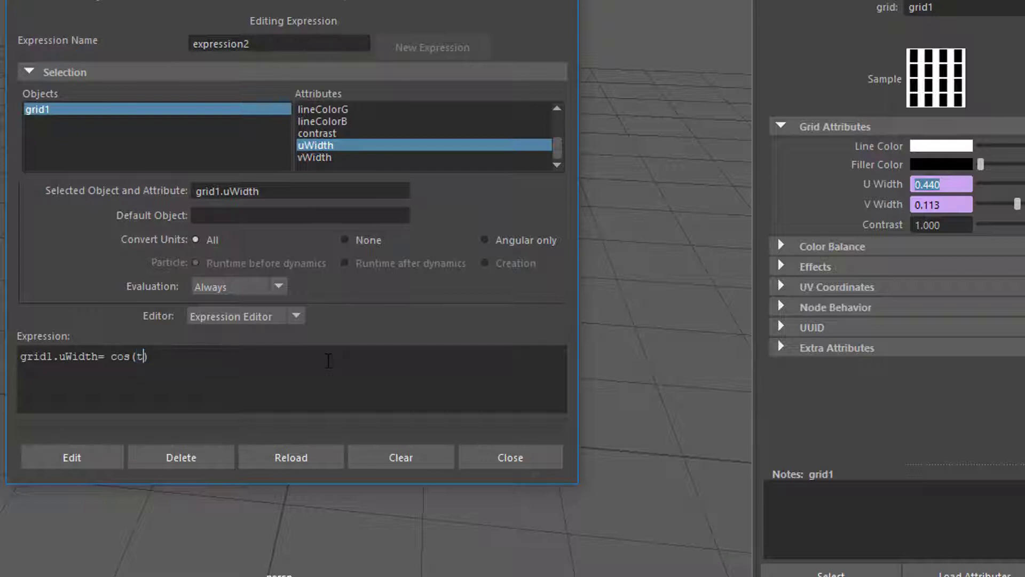
{"action": "type", "text": "ime"}
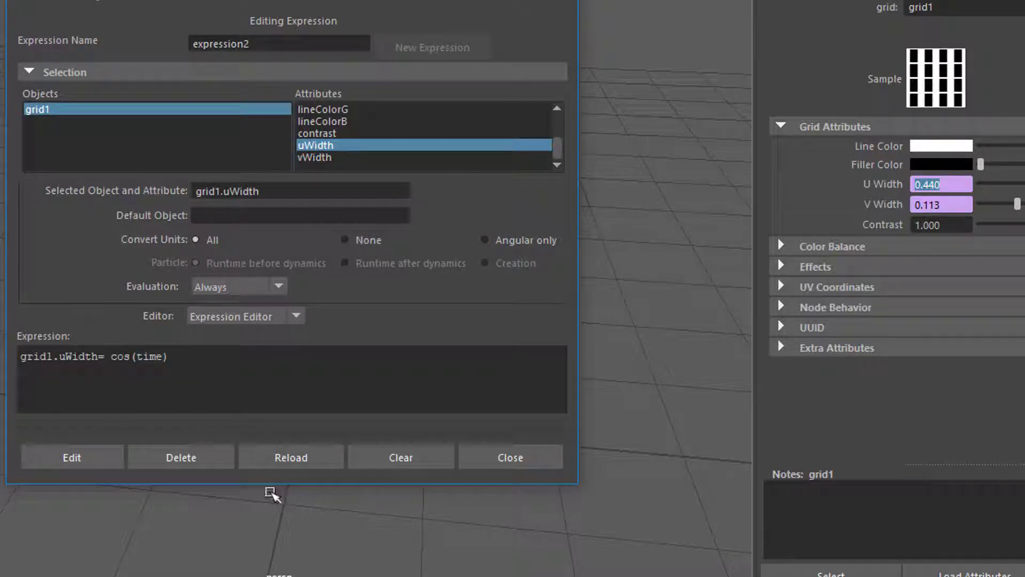
{"action": "left_click", "coordinate": [94, 464]}
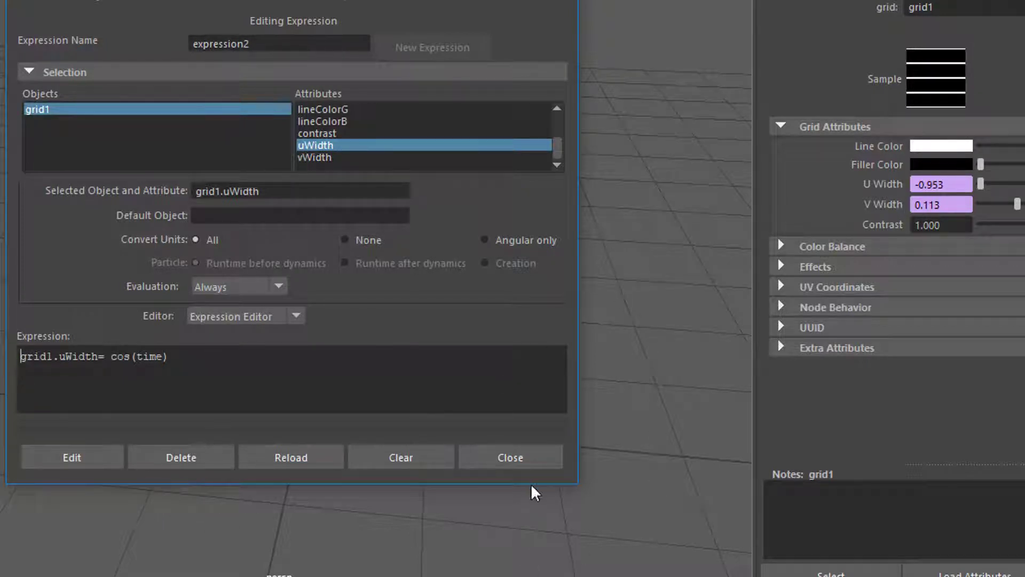
{"action": "left_click", "coordinate": [530, 460]}
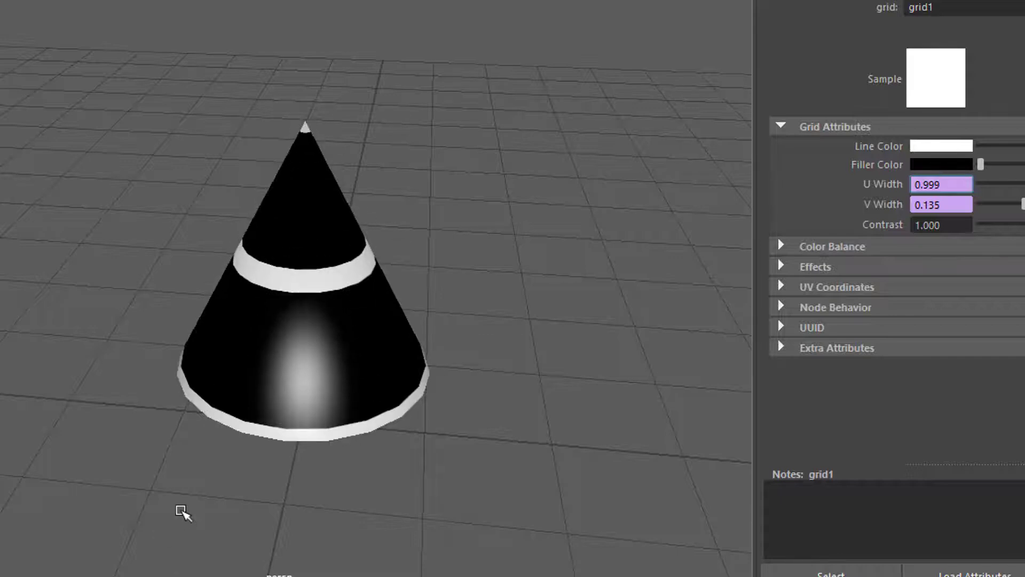
{"action": "left_click_drag", "start_coordinate": [260, 512], "coordinate": [417, 425], "text": "alt"}
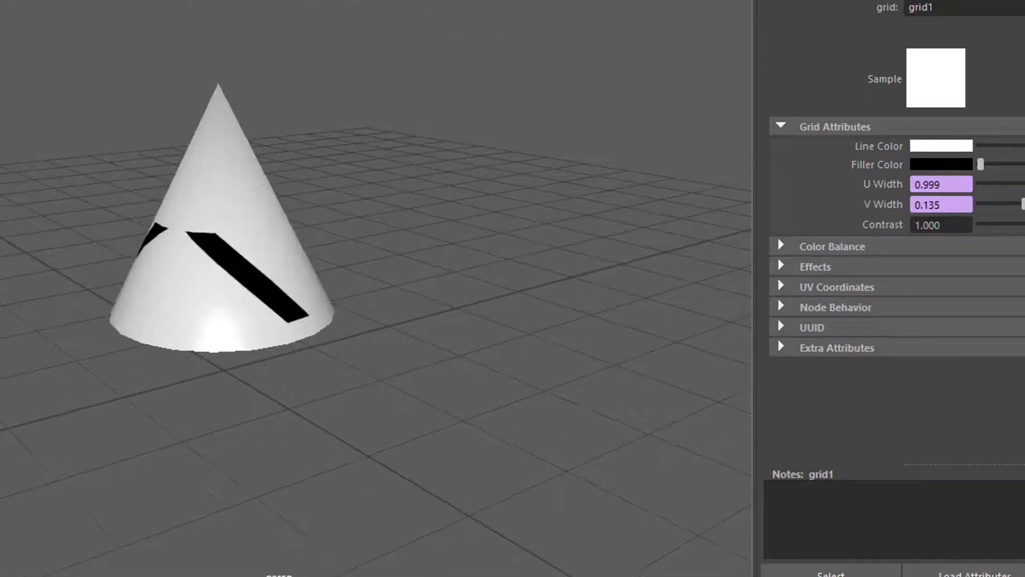
{"action": "left_click_drag", "start_coordinate": [229, 444], "coordinate": [448, 456], "text": "alt"}
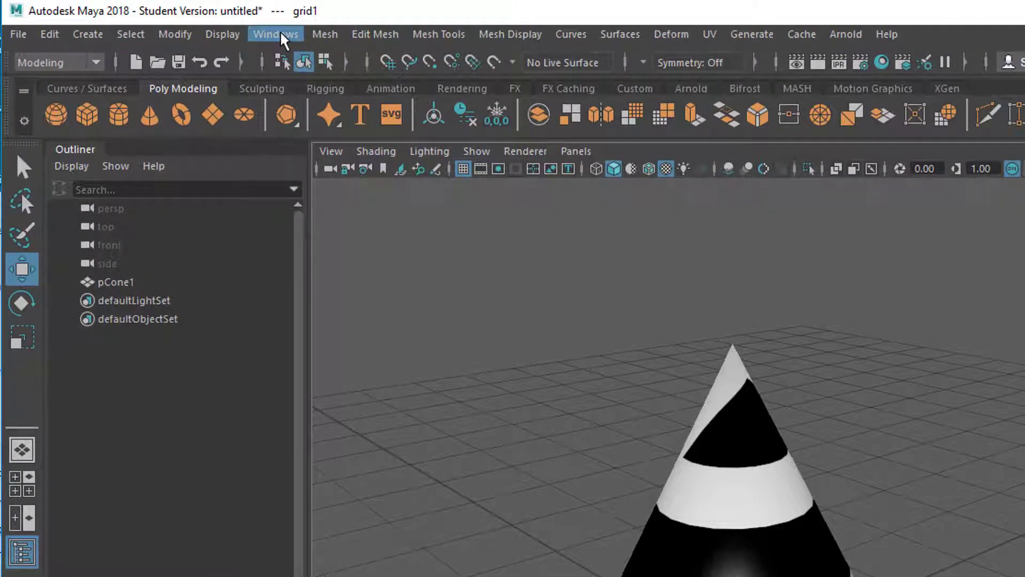
Open the Connection Editor, clear its lists, and load grid1 as the outputs with the direction from -> to
{"action": "left_click", "coordinate": [280, 32]}
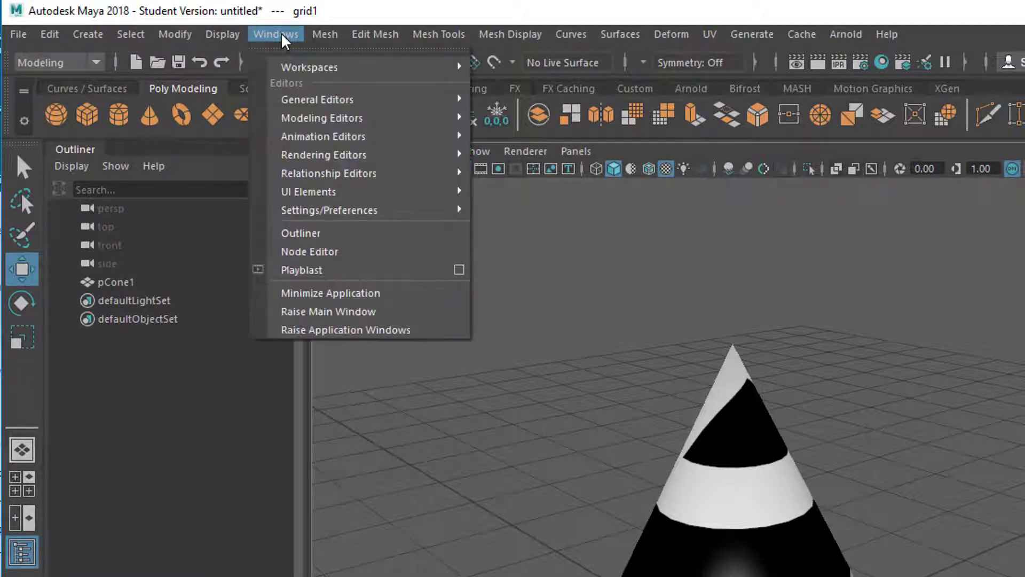
{"action": "mouse_move", "coordinate": [309, 103]}
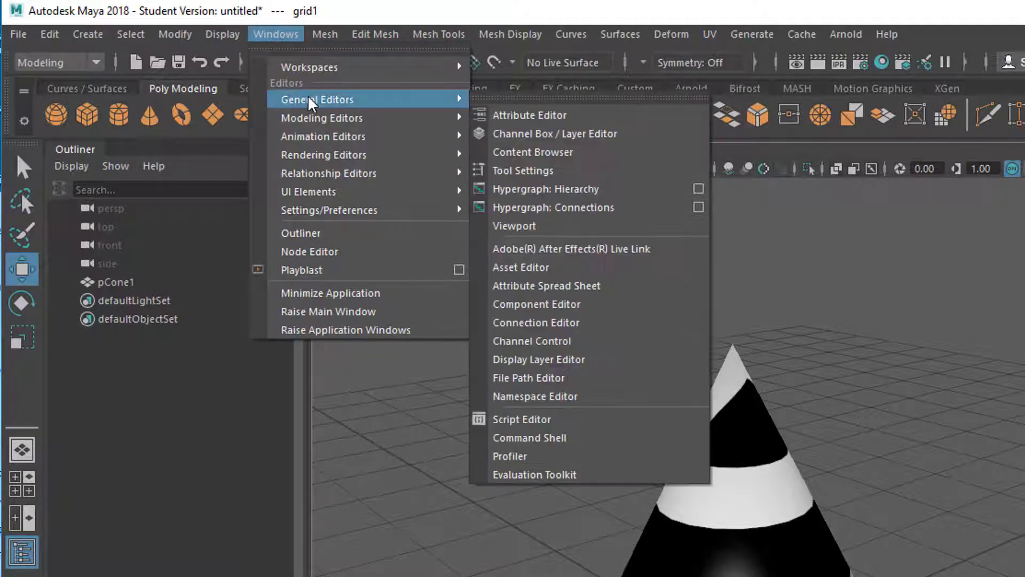
{"action": "left_click", "coordinate": [598, 322]}
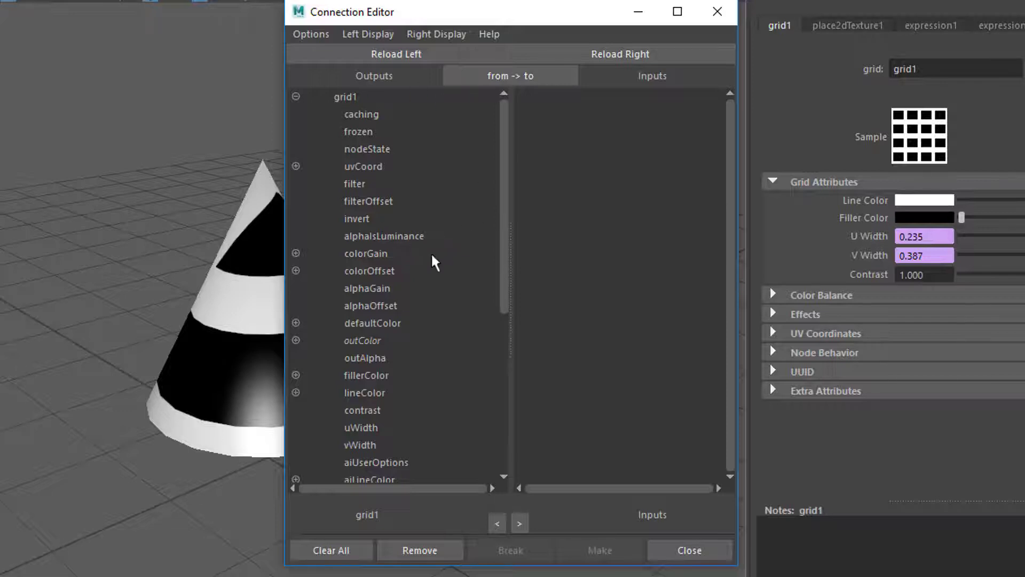
{"action": "left_click", "coordinate": [340, 549]}
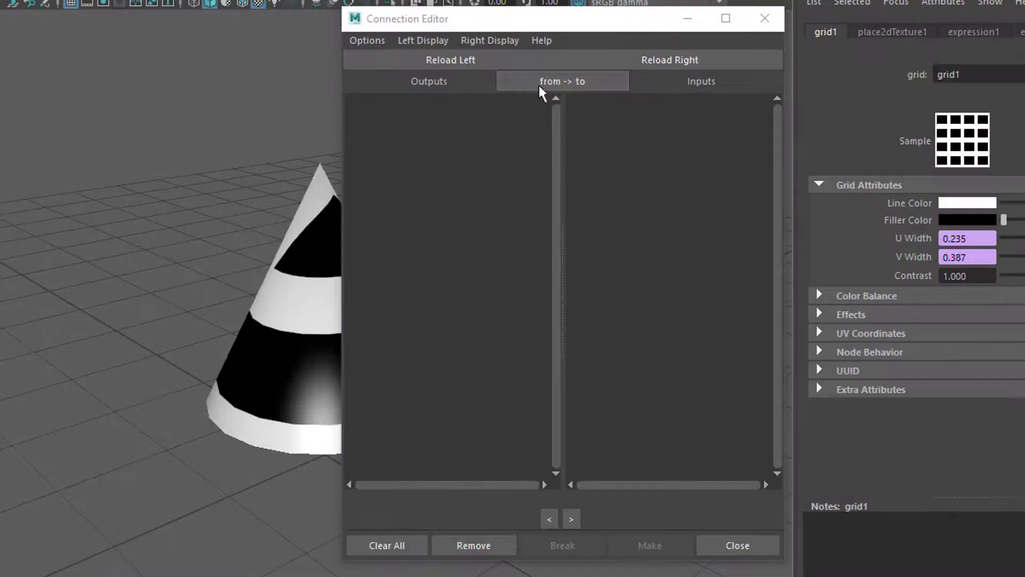
{"action": "left_click", "coordinate": [589, 83]}
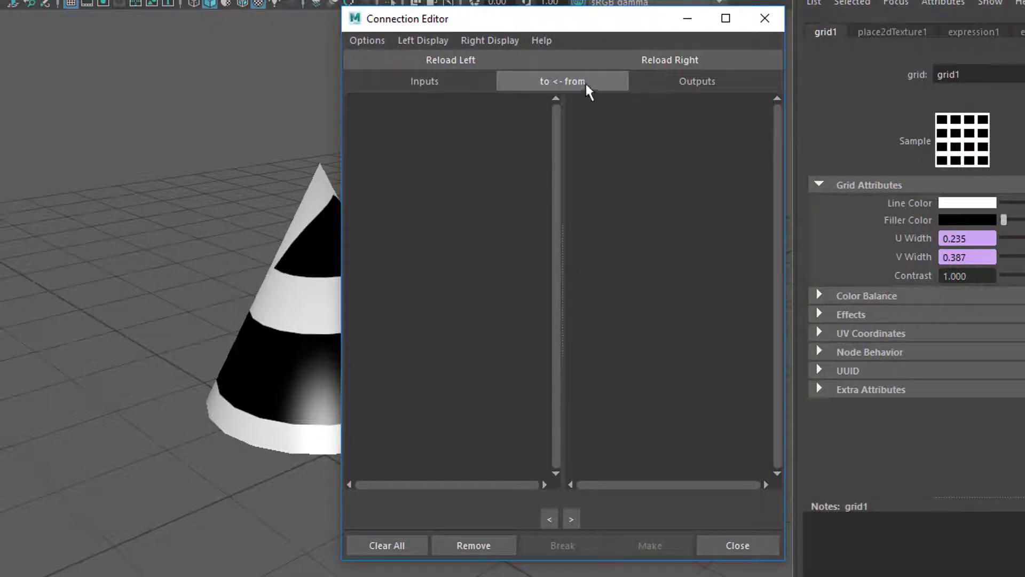
{"action": "left_click", "coordinate": [569, 81]}
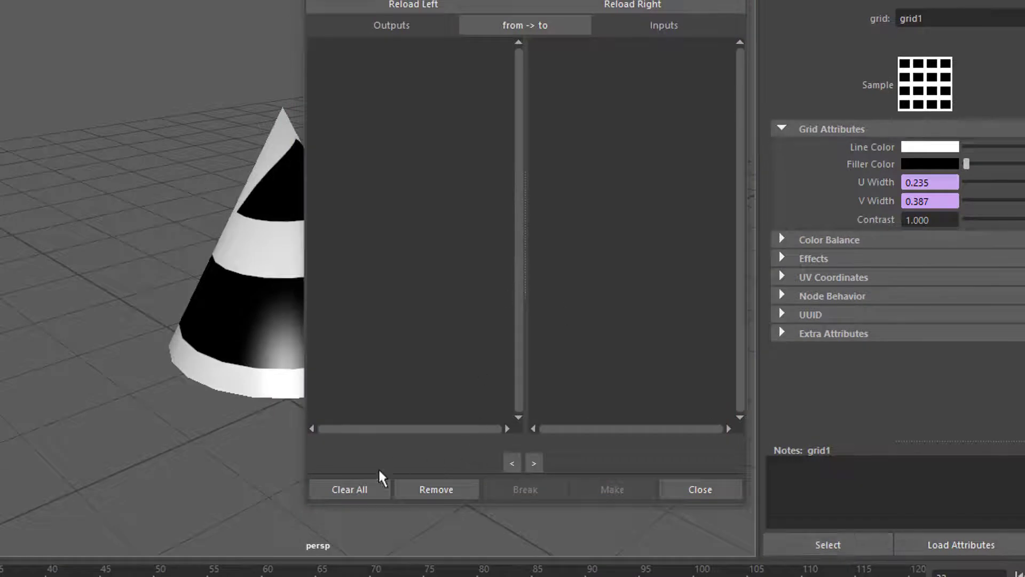
{"action": "left_click", "coordinate": [399, 6]}
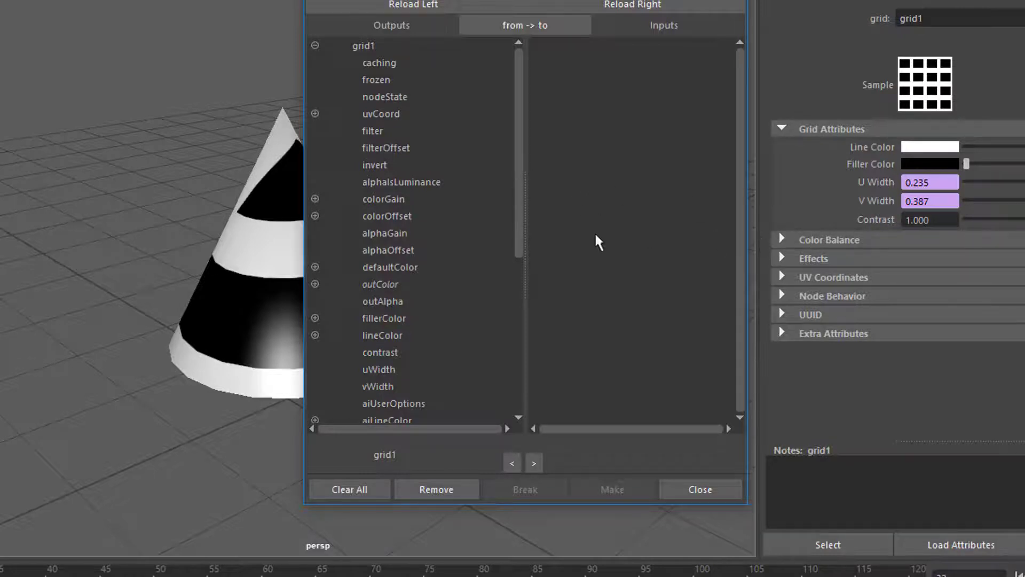
Choose grid1's uWidth as the source attribute and load pCone1 as the inputs of the Connection Editor
{"action": "left_click", "coordinate": [385, 371]}
{"action": "left_click", "coordinate": [391, 387]}
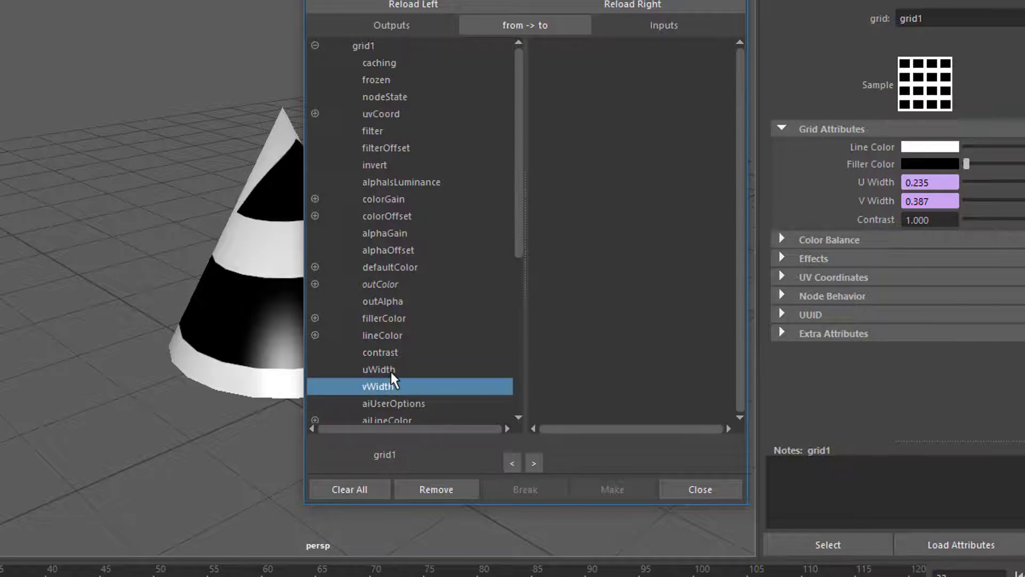
{"action": "left_click", "coordinate": [391, 372]}
{"action": "left_click", "coordinate": [390, 386]}
{"action": "left_click", "coordinate": [392, 373]}
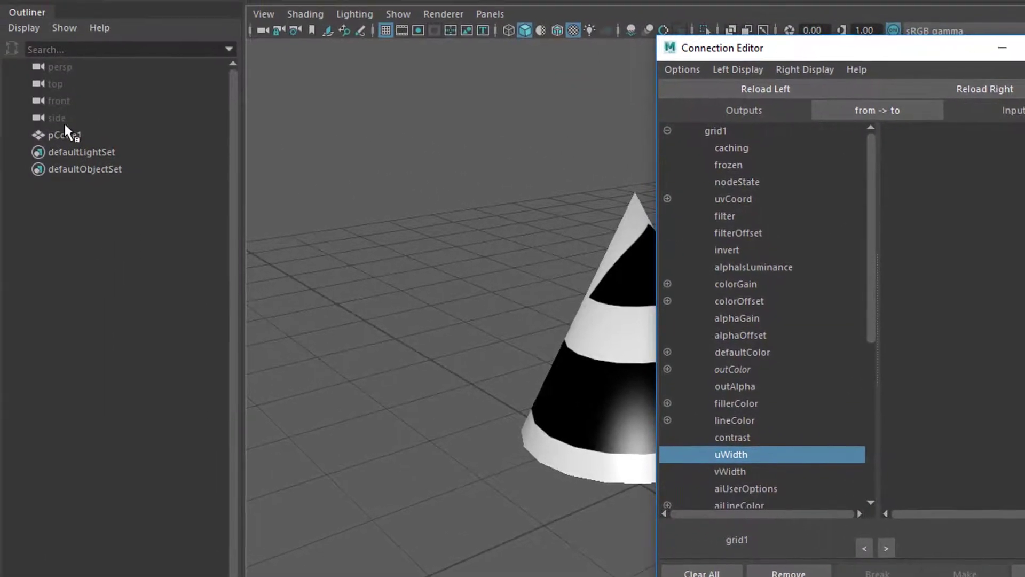
{"action": "left_click", "coordinate": [71, 136]}
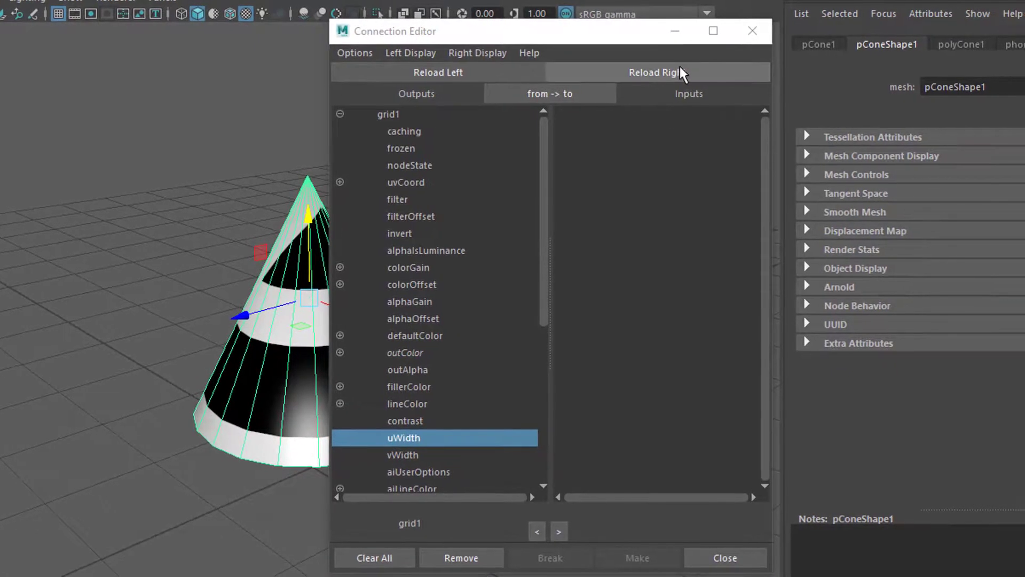
{"action": "left_click", "coordinate": [691, 72]}
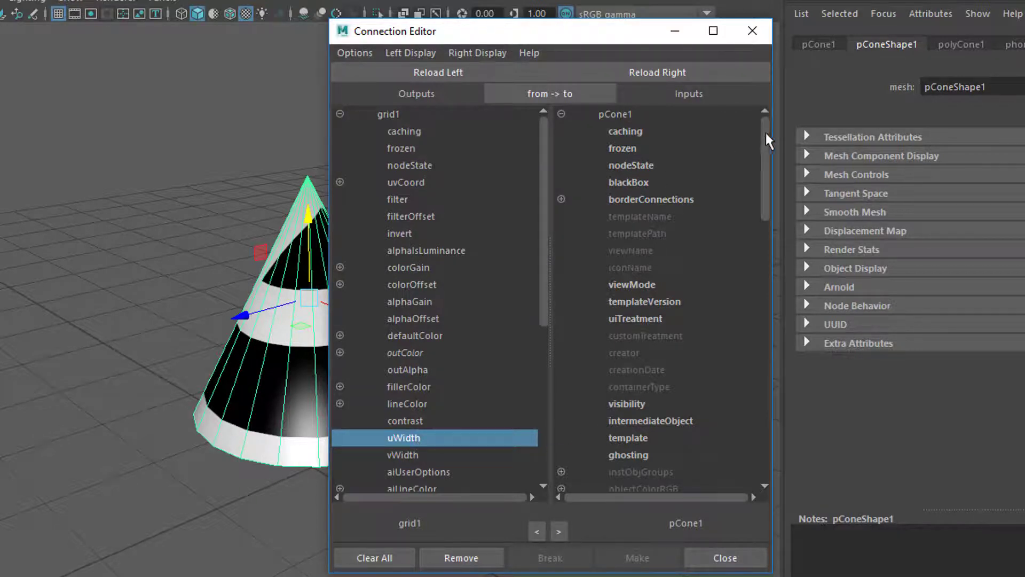
Connect uWidth to pCone1's translateX, translateY and translateZ, and disconnect translateY again
{"action": "left_click_drag", "start_coordinate": [768, 133], "coordinate": [771, 261]}
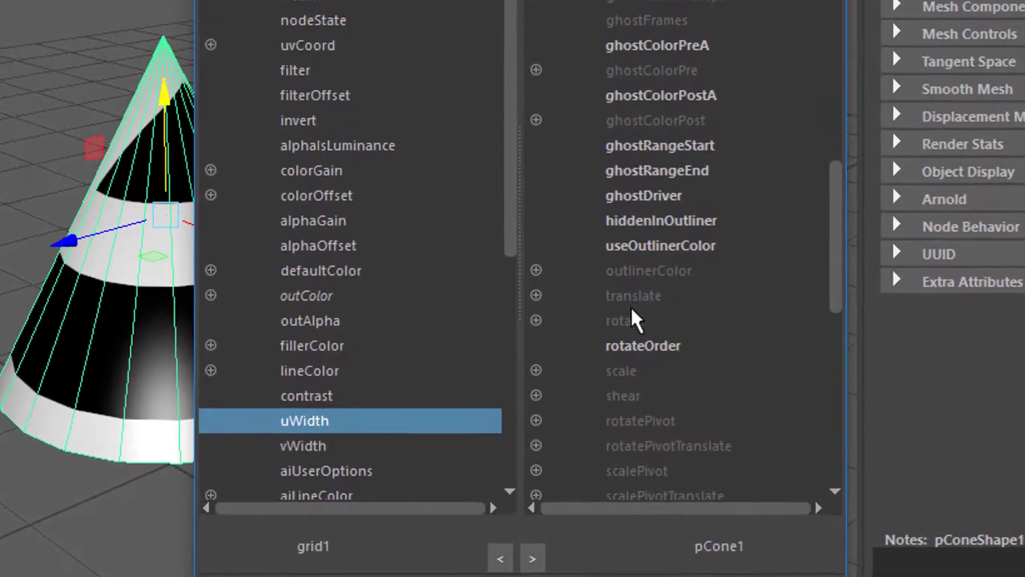
{"action": "left_click", "coordinate": [536, 295]}
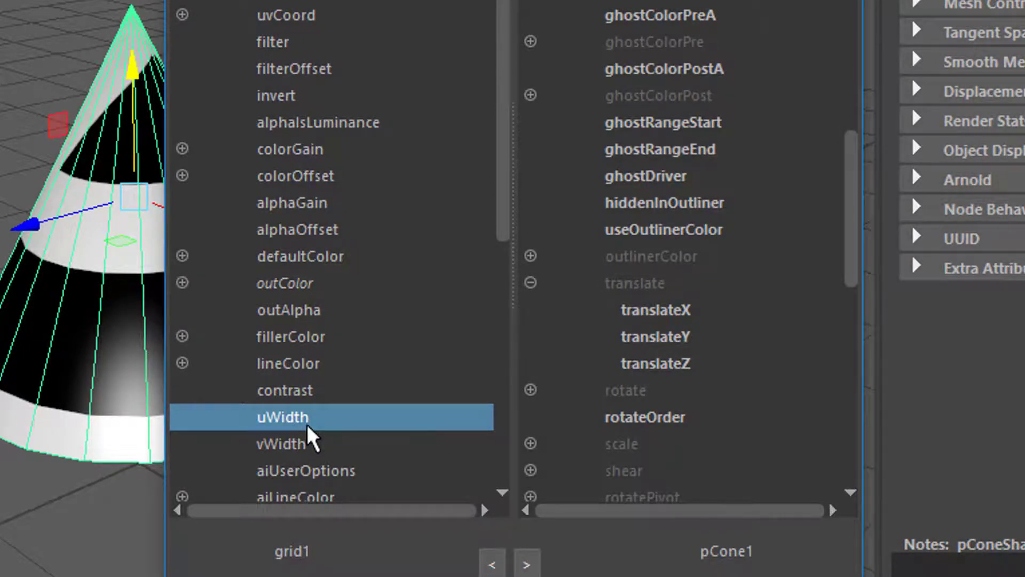
{"action": "left_click", "coordinate": [676, 313]}
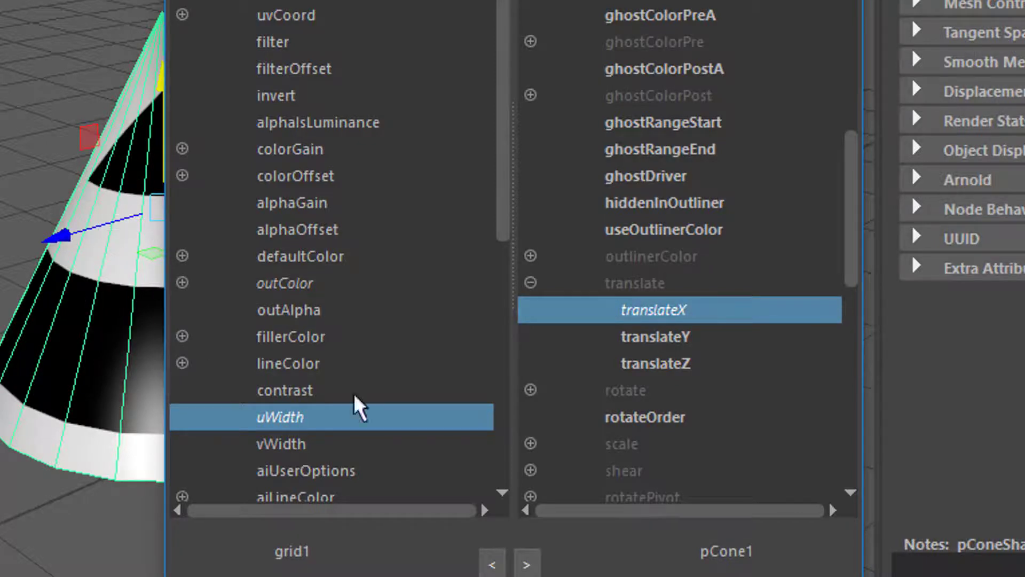
{"action": "left_click", "coordinate": [683, 339]}
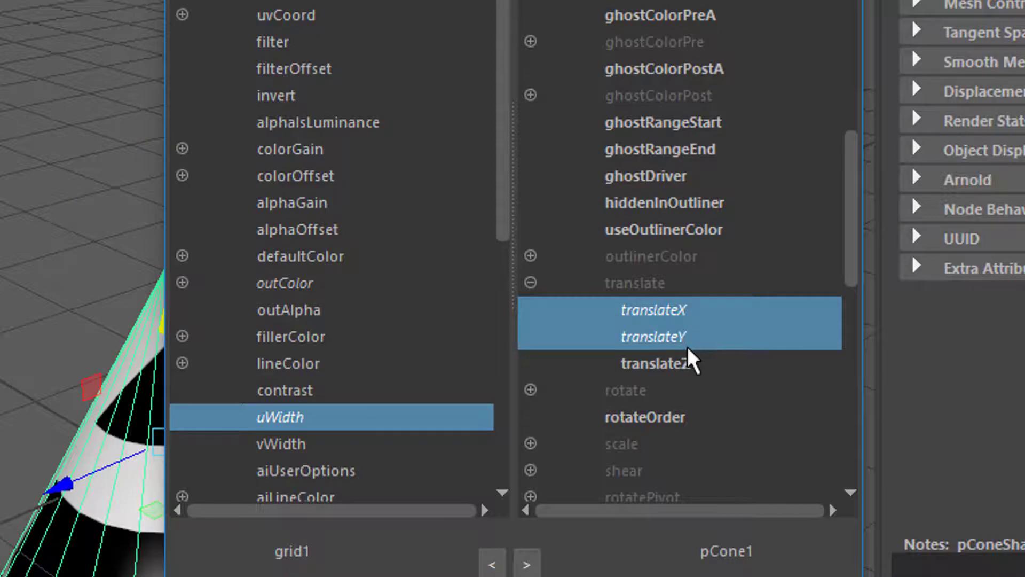
{"action": "left_click", "coordinate": [688, 368]}
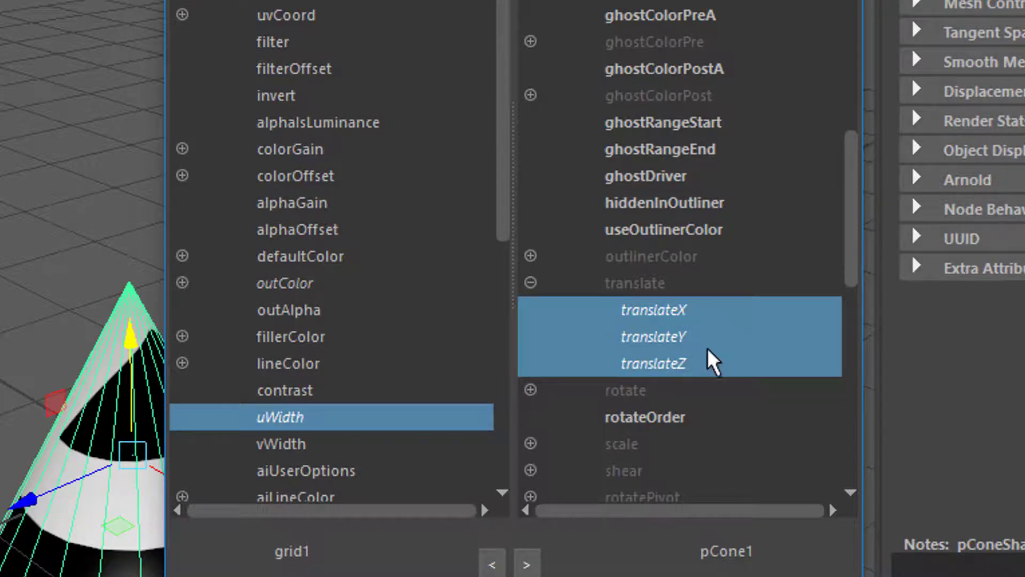
{"action": "left_click", "coordinate": [679, 343]}
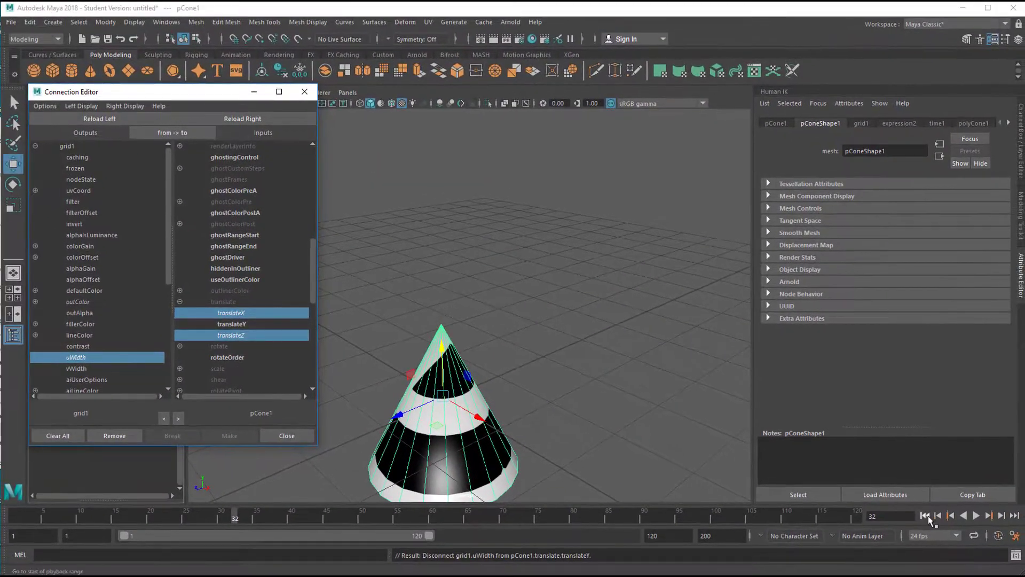
Play the animation to check the cone's driven movement, extend the playback range to frame 200, and stop playback
{"action": "left_click", "coordinate": [975, 515]}
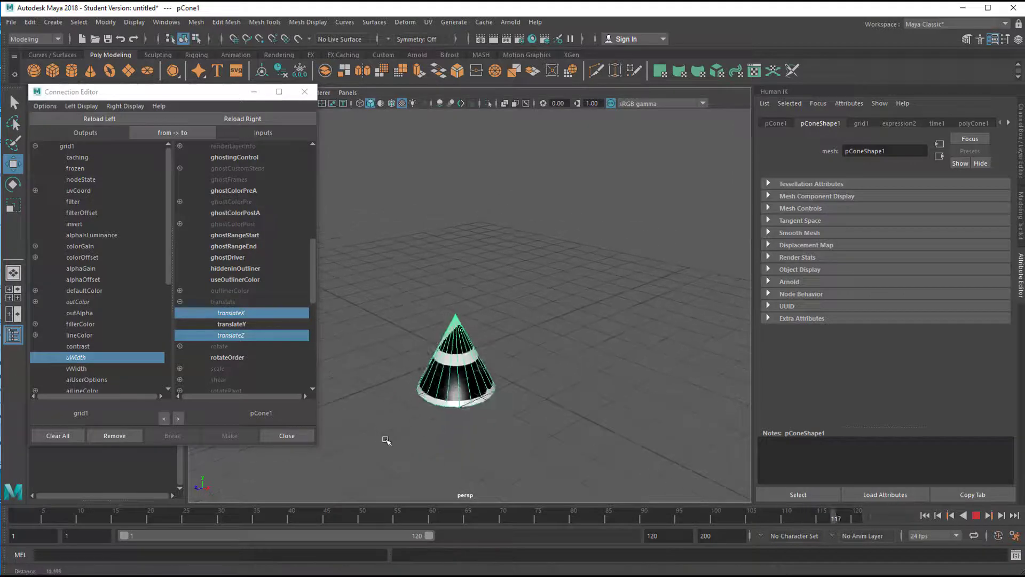
{"action": "left_click_drag", "start_coordinate": [494, 441], "coordinate": [577, 455], "text": "alt"}
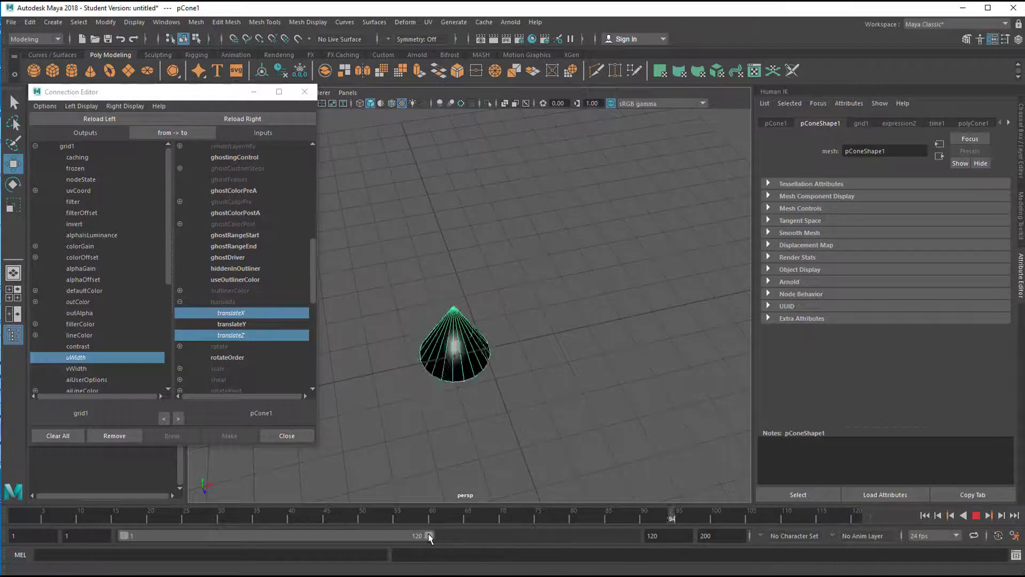
{"action": "left_click_drag", "start_coordinate": [428, 535], "coordinate": [651, 528]}
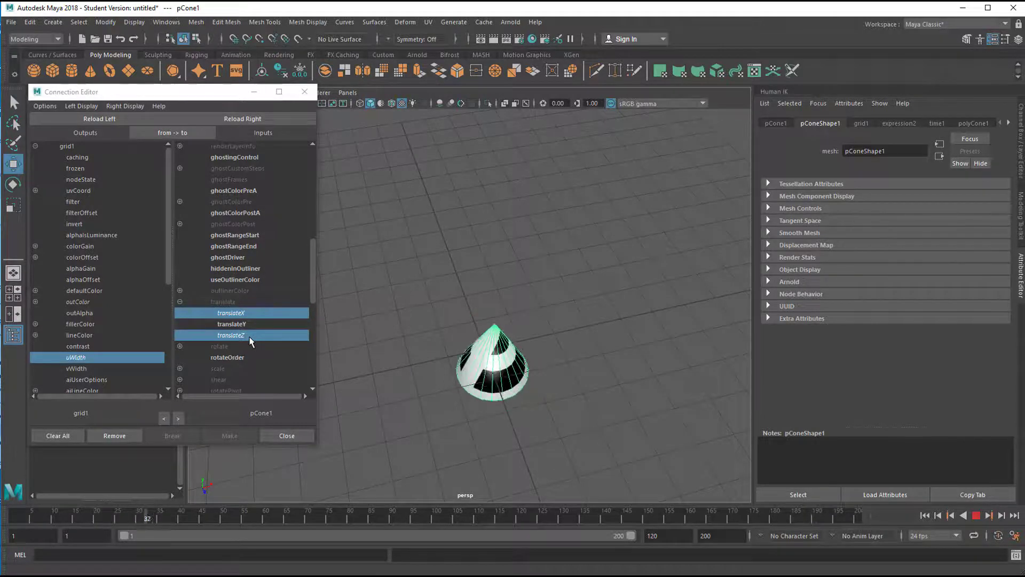
{"action": "left_click", "coordinate": [976, 515]}
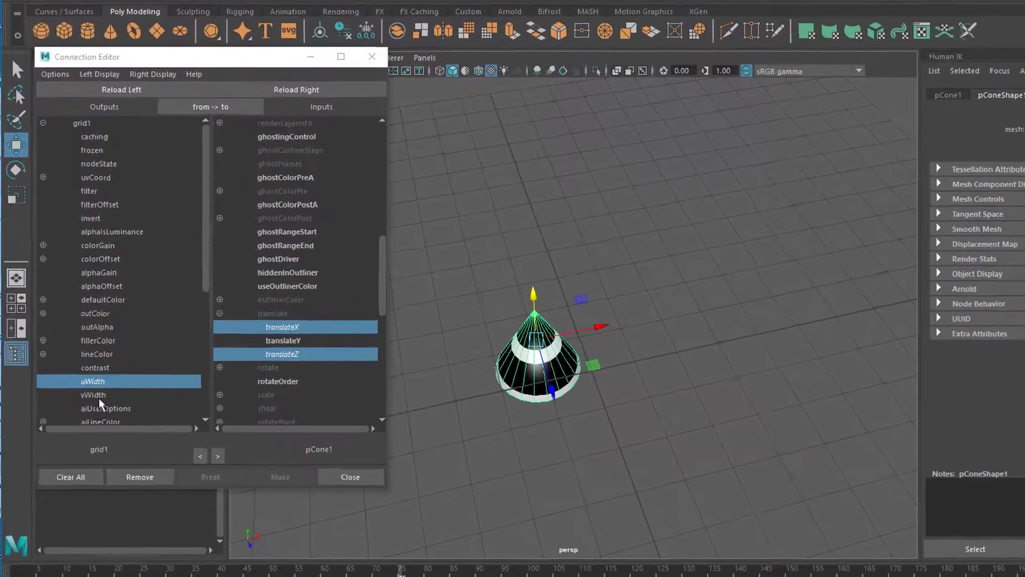
Connect grid1's vWidth to pCone1's scaleY in the Connection Editor
{"action": "left_click", "coordinate": [98, 395]}
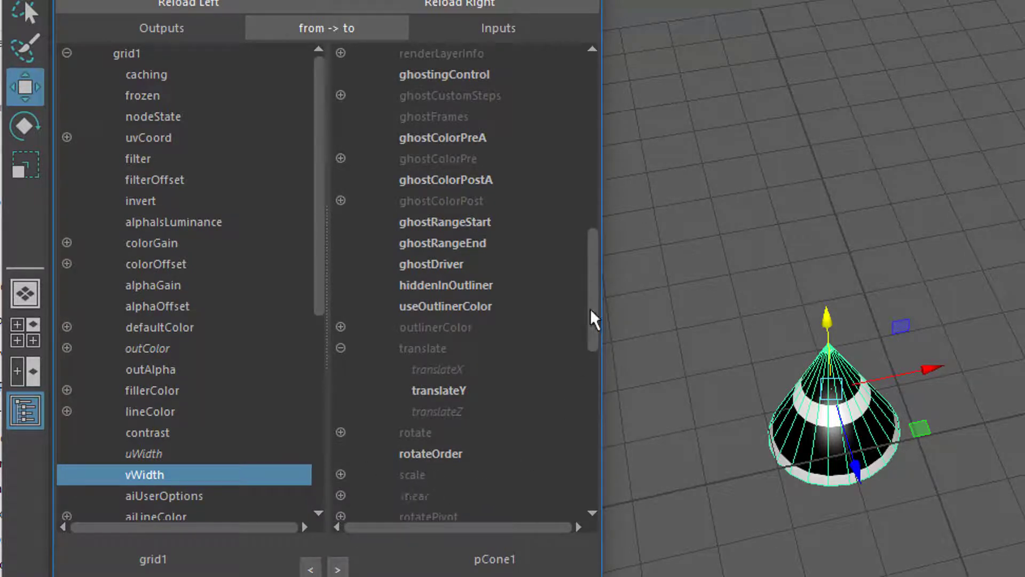
{"action": "left_click_drag", "start_coordinate": [591, 309], "coordinate": [600, 341]}
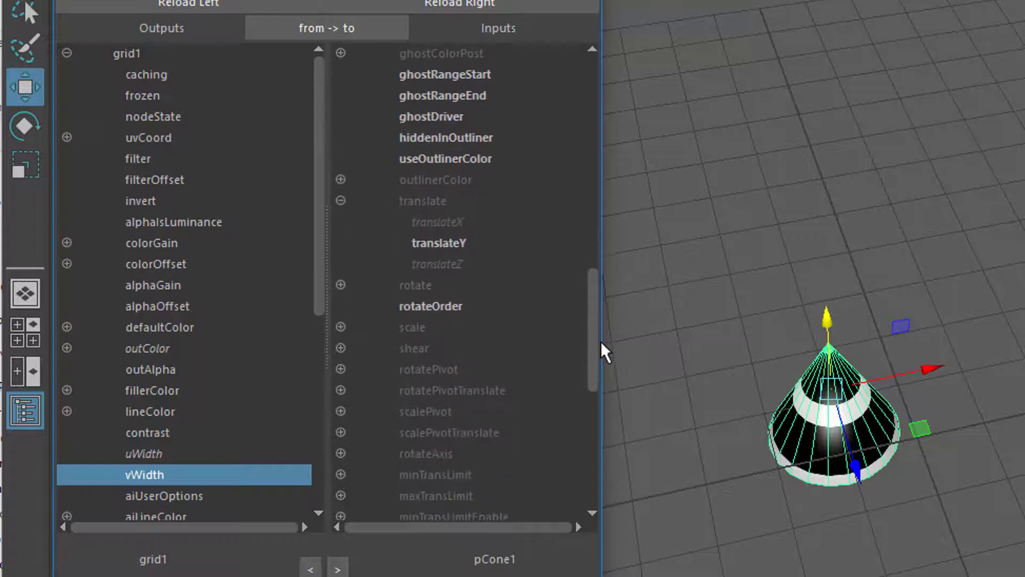
{"action": "left_click", "coordinate": [339, 327]}
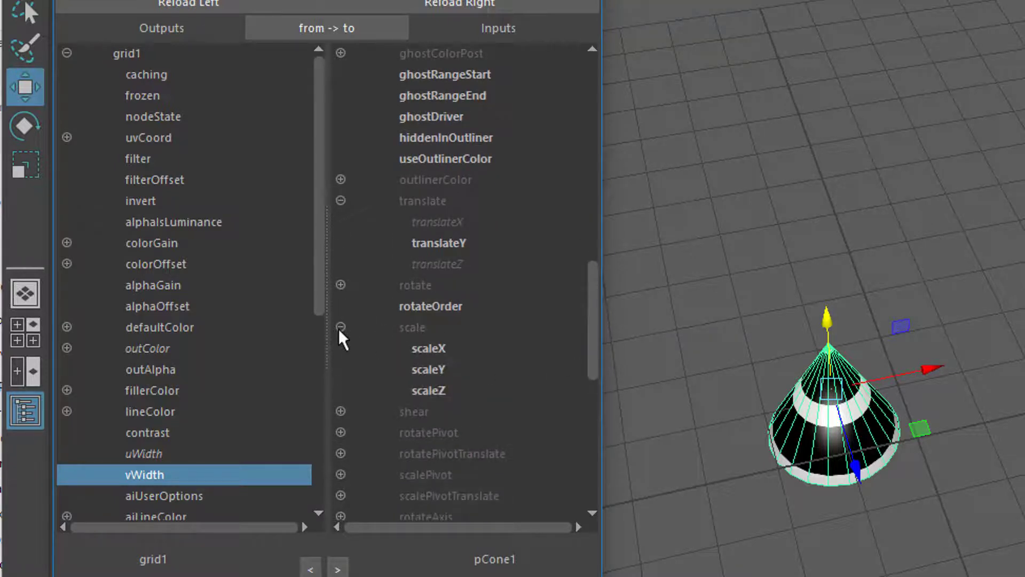
{"action": "left_click", "coordinate": [431, 366]}
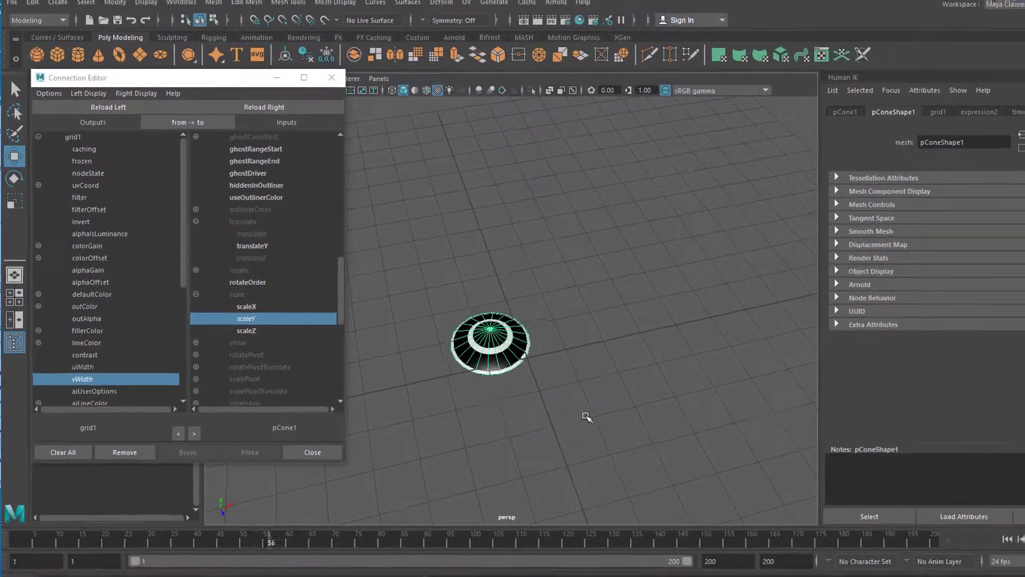
Examine the cone's driven Y scale during playback from a low side view, and stop playback
{"action": "left_click_drag", "start_coordinate": [575, 429], "coordinate": [576, 385], "text": "alt"}
{"action": "left_click_drag", "start_coordinate": [503, 368], "coordinate": [503, 369], "text": "alt"}
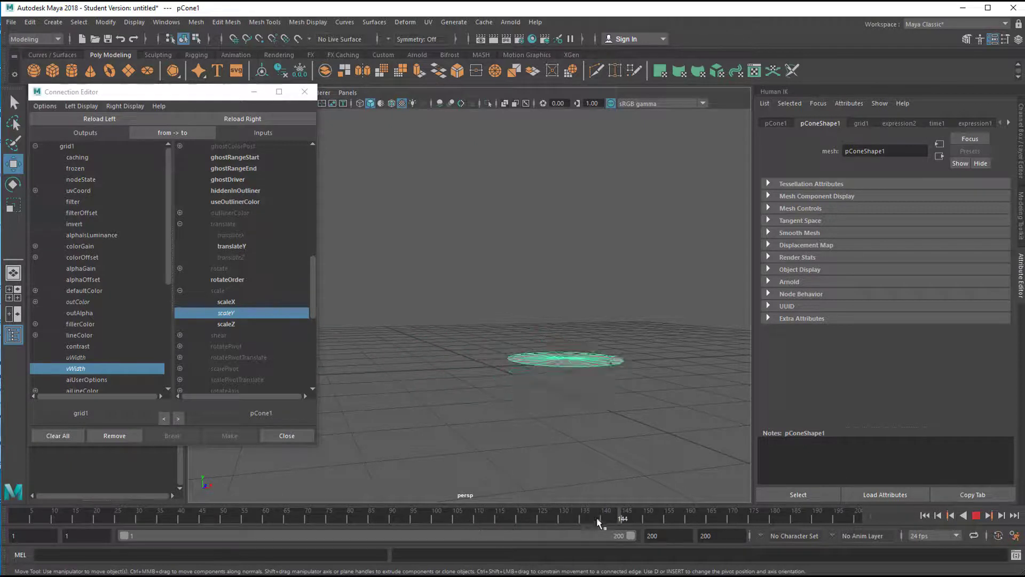
{"action": "left_click", "coordinate": [975, 516]}
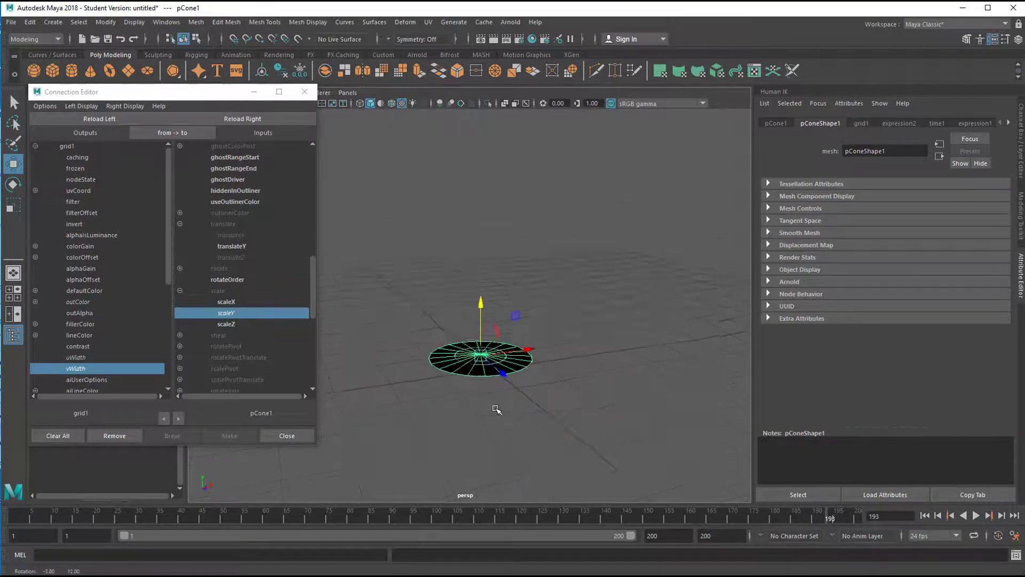
Step the animation back one frame at a time to frame 179 to examine the cone's height changes
{"action": "left_click", "coordinate": [937, 516]}
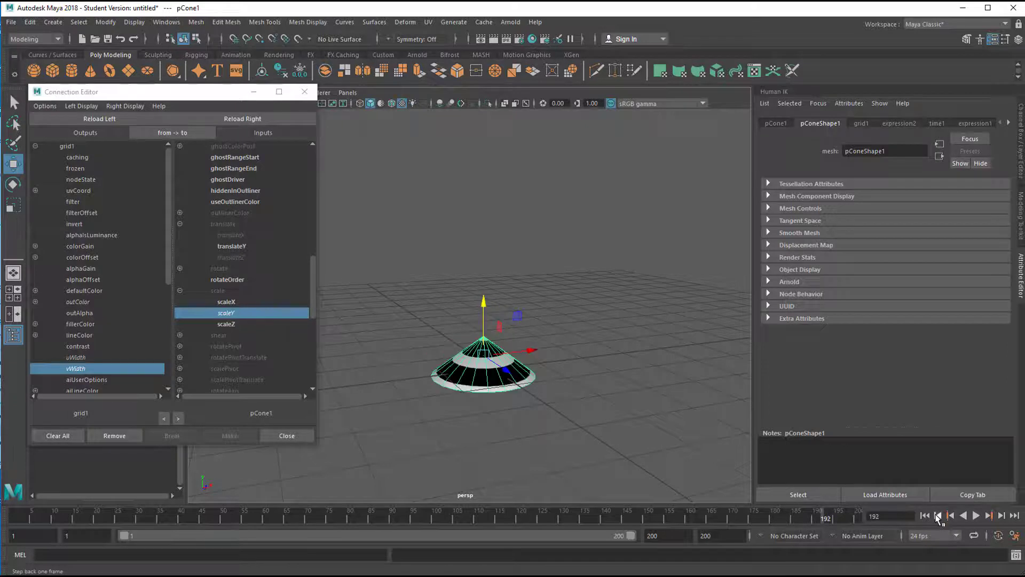
{"action": "left_click", "coordinate": [938, 516]}
{"action": "left_click", "coordinate": [938, 516]}
{"action": "left_click", "coordinate": [938, 515]}
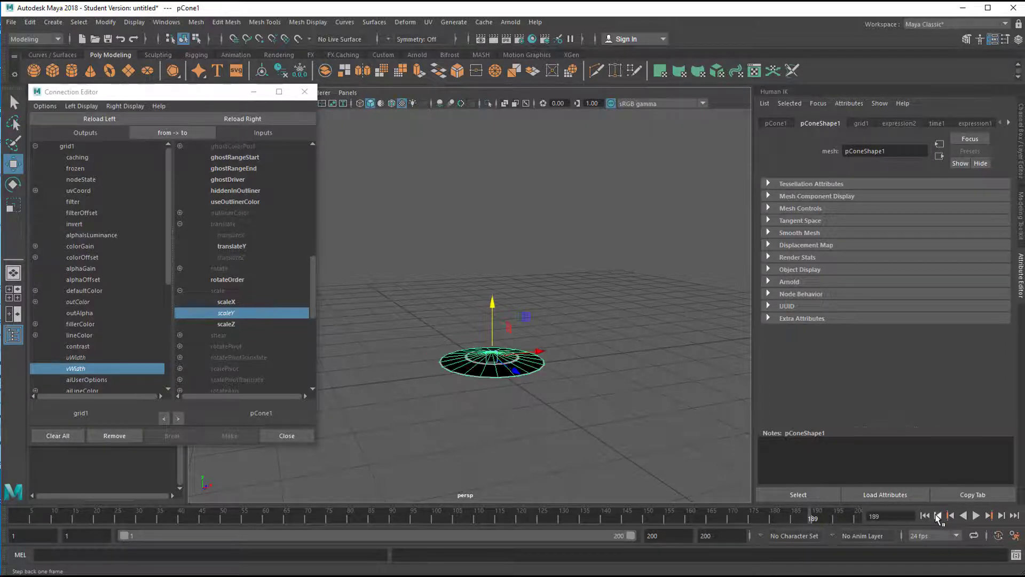
{"action": "left_click", "coordinate": [938, 515]}
{"action": "left_click", "coordinate": [938, 516]}
{"action": "left_click", "coordinate": [938, 515]}
{"action": "left_click", "coordinate": [937, 515]}
{"action": "left_click", "coordinate": [938, 516]}
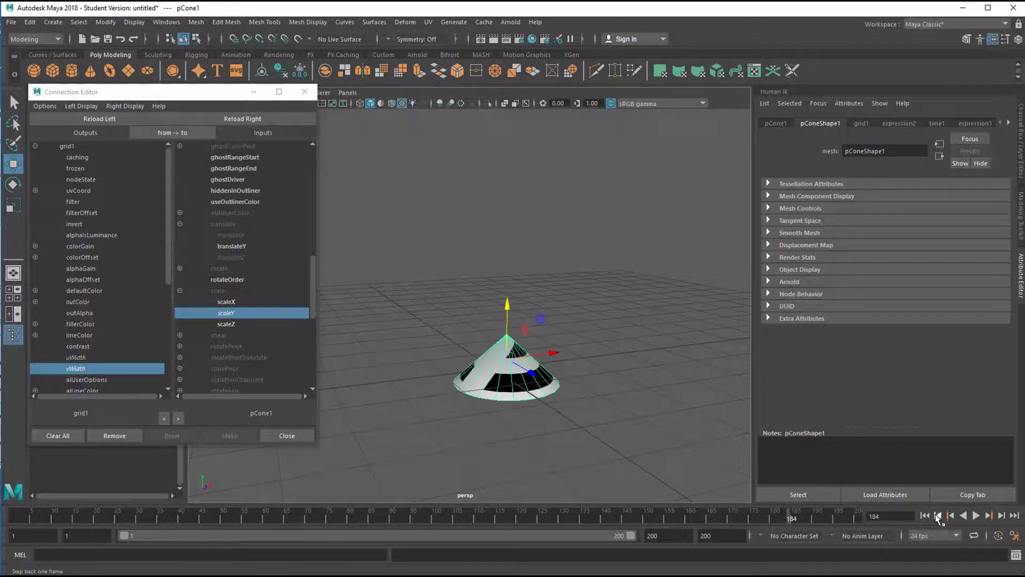
{"action": "left_click", "coordinate": [938, 516]}
{"action": "left_click", "coordinate": [938, 516]}
{"action": "left_click", "coordinate": [938, 516]}
{"action": "left_click", "coordinate": [938, 516]}
{"action": "left_click", "coordinate": [938, 516]}
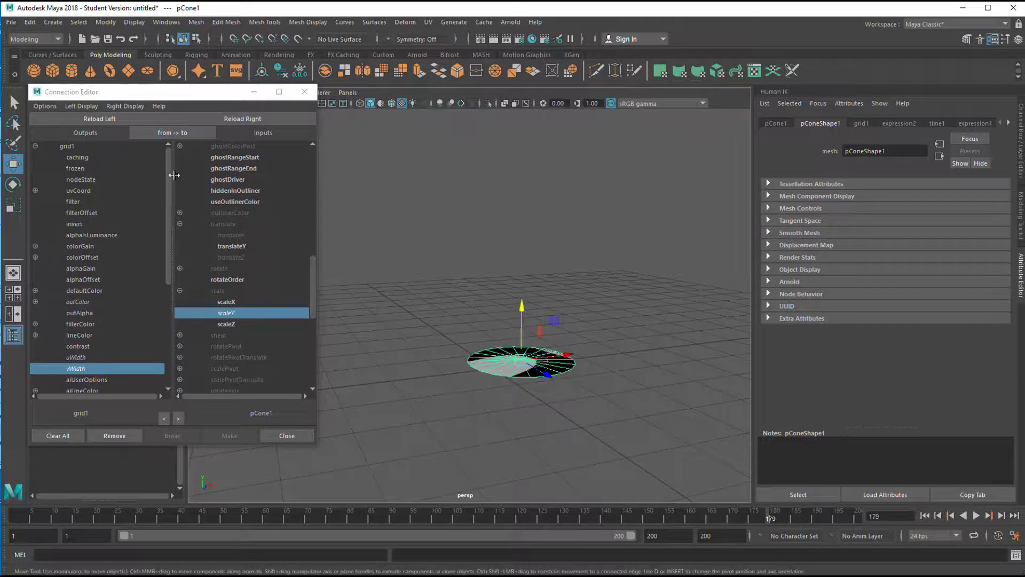
Close the Connection Editor, and replay the animation from frame 1 before stopping it
{"action": "left_click_drag", "start_coordinate": [211, 95], "coordinate": [250, 95]}
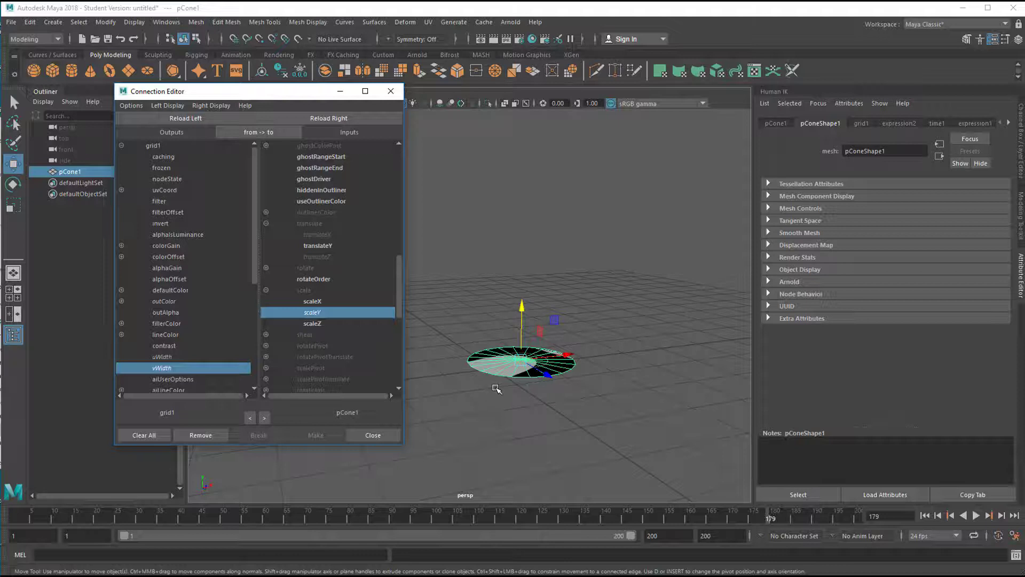
{"action": "left_click", "coordinate": [390, 92]}
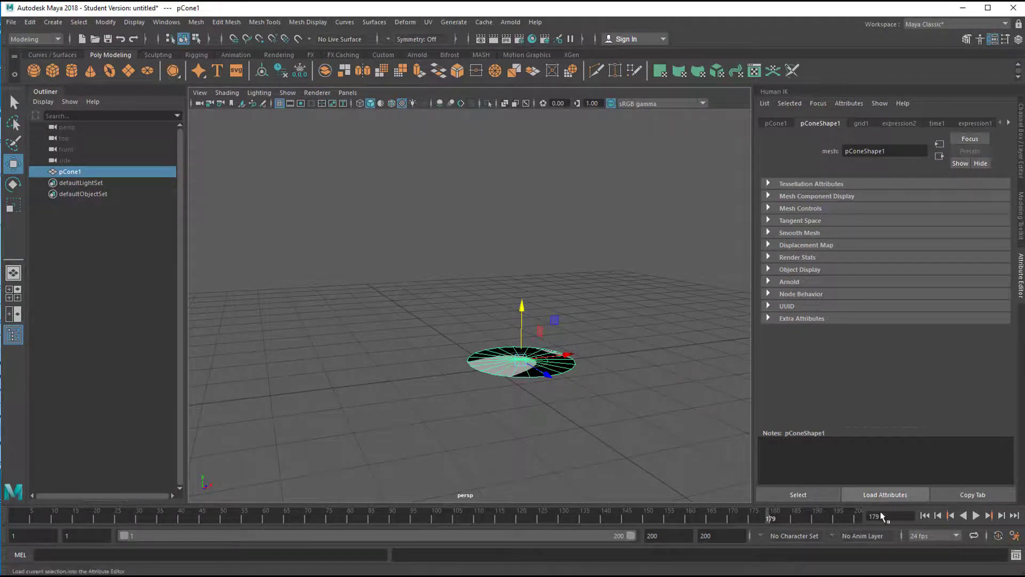
{"action": "left_click", "coordinate": [925, 516]}
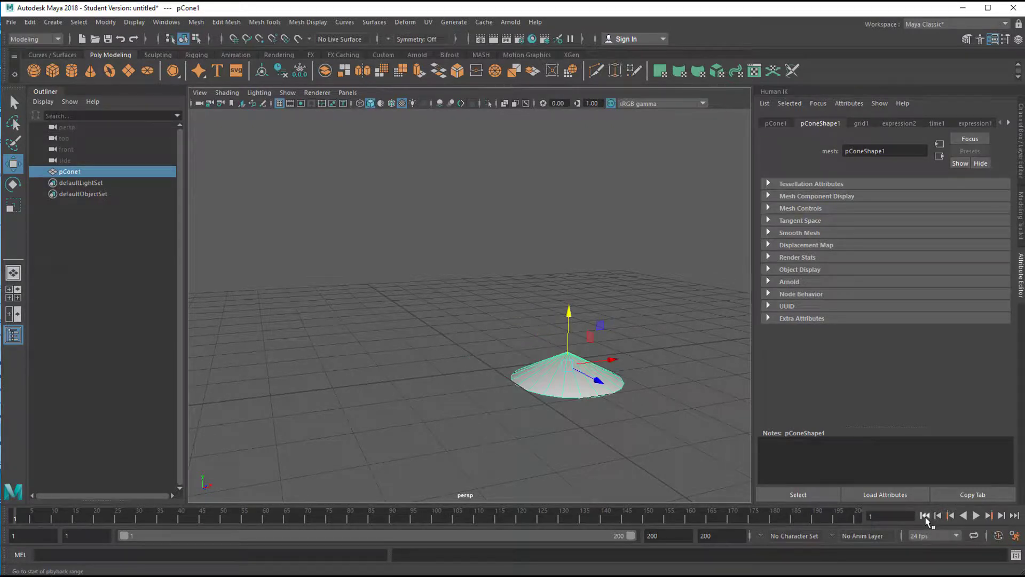
{"action": "left_click", "coordinate": [977, 516]}
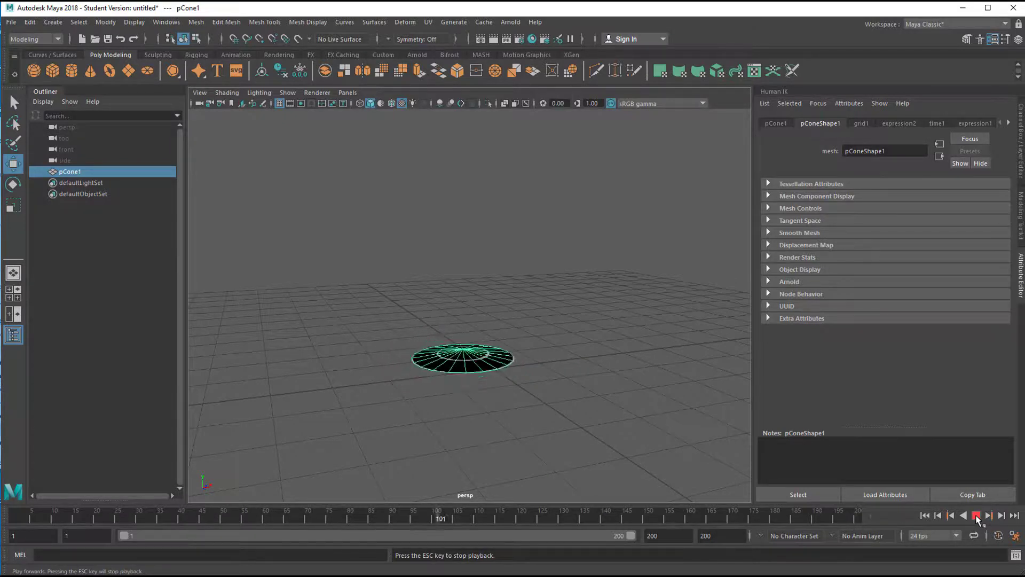
{"action": "left_click", "coordinate": [976, 516]}
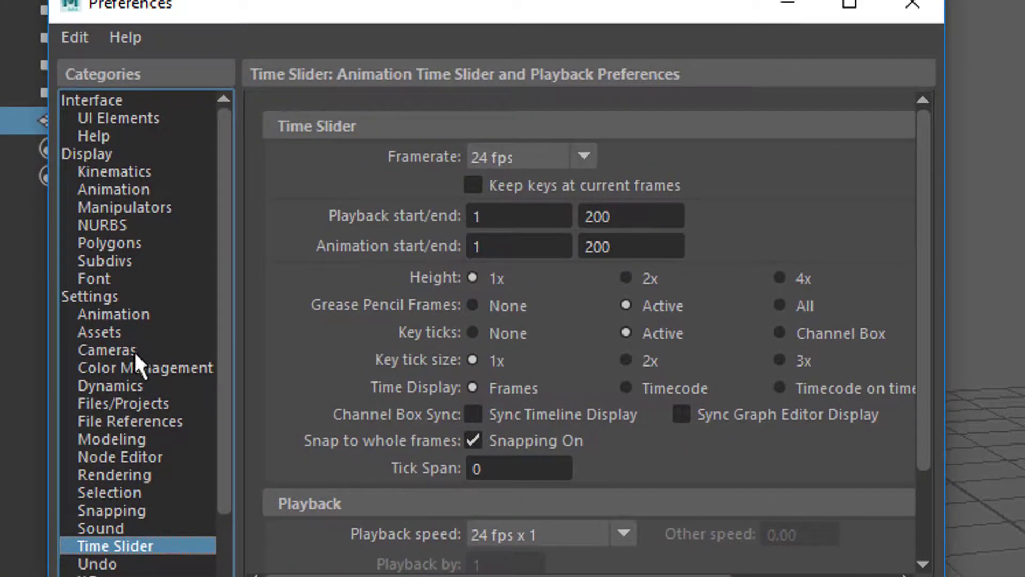
Set the time working unit to 6 fps in the general Settings preferences and save them
{"action": "left_click", "coordinate": [101, 297]}
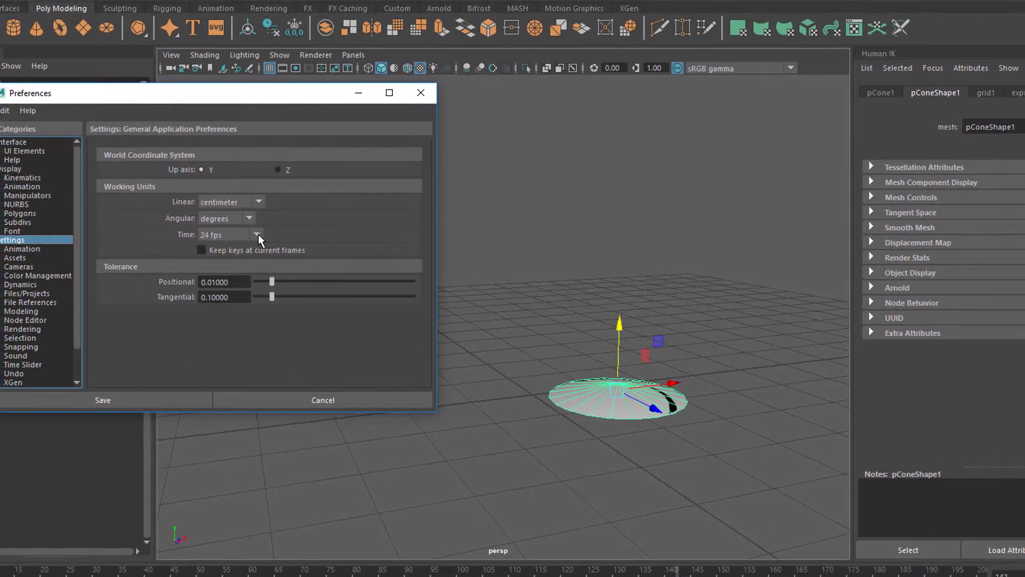
{"action": "left_click", "coordinate": [246, 226]}
{"action": "left_click", "coordinate": [232, 262]}
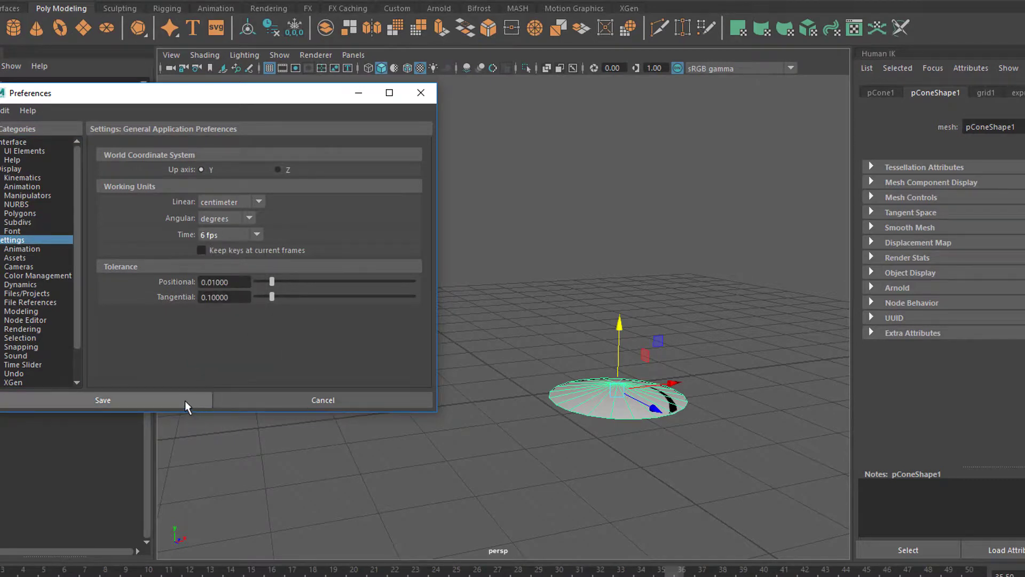
{"action": "left_click", "coordinate": [103, 400]}
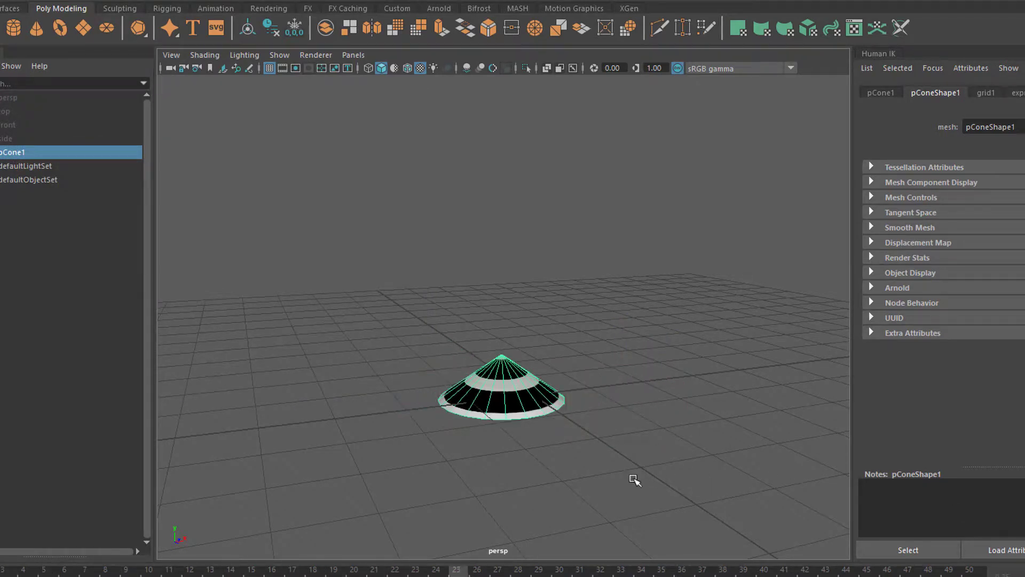
Examine the cone's movement and scaling during the 6 fps playback from a rotated, closer view
{"action": "left_click_drag", "start_coordinate": [506, 458], "coordinate": [624, 440], "text": "alt"}
{"action": "scroll", "coordinate": [733, 423], "scroll_direction": "up", "scroll_amount": 5}
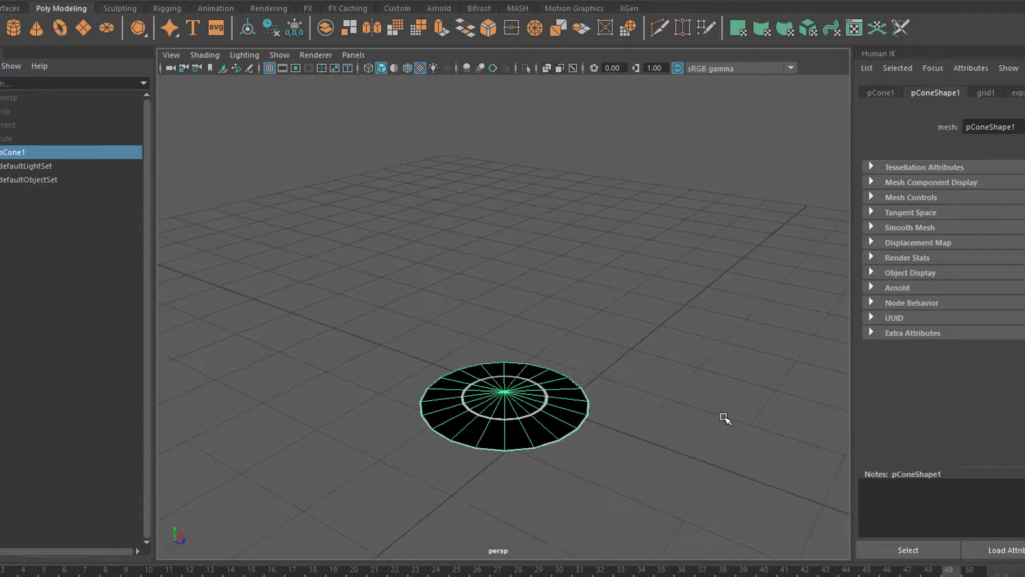
{"action": "scroll", "coordinate": [641, 330], "scroll_direction": "down", "scroll_amount": 3}
{"action": "middle_click_drag", "start_coordinate": [641, 330], "coordinate": [615, 311], "text": "alt"}
{"action": "scroll", "coordinate": [607, 327], "scroll_direction": "up", "scroll_amount": 3}
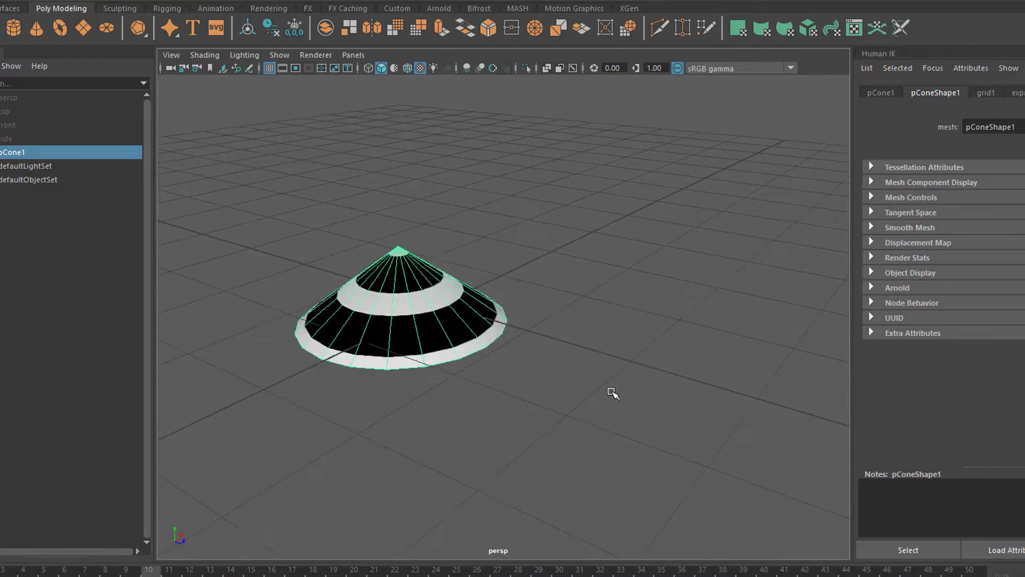